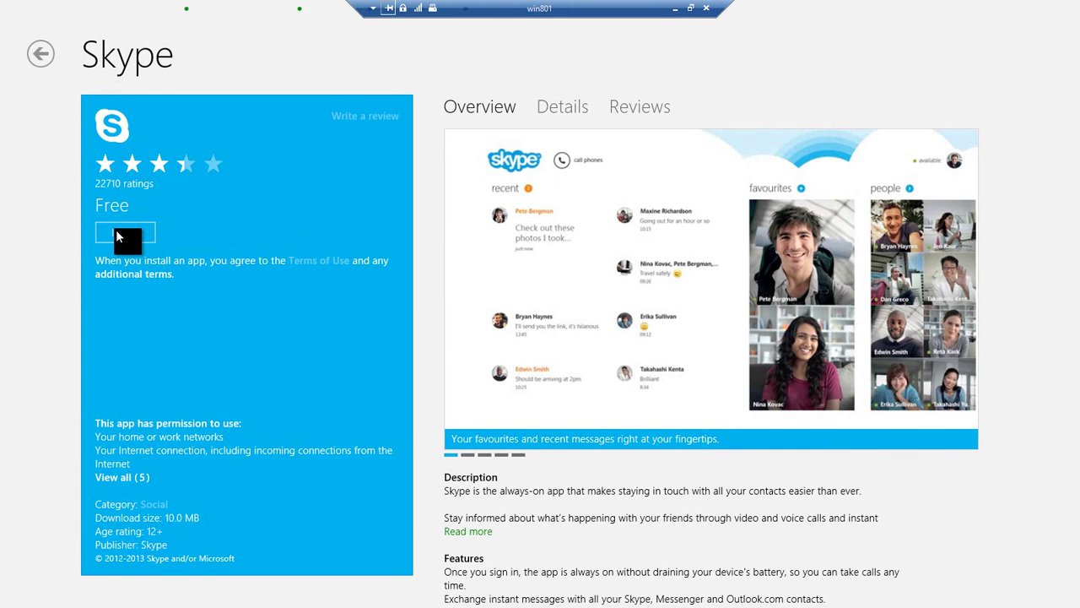
# Step: Install the free Skype app from the Store, check the installation progress, and open it once installed
pyautogui.click(118, 232)
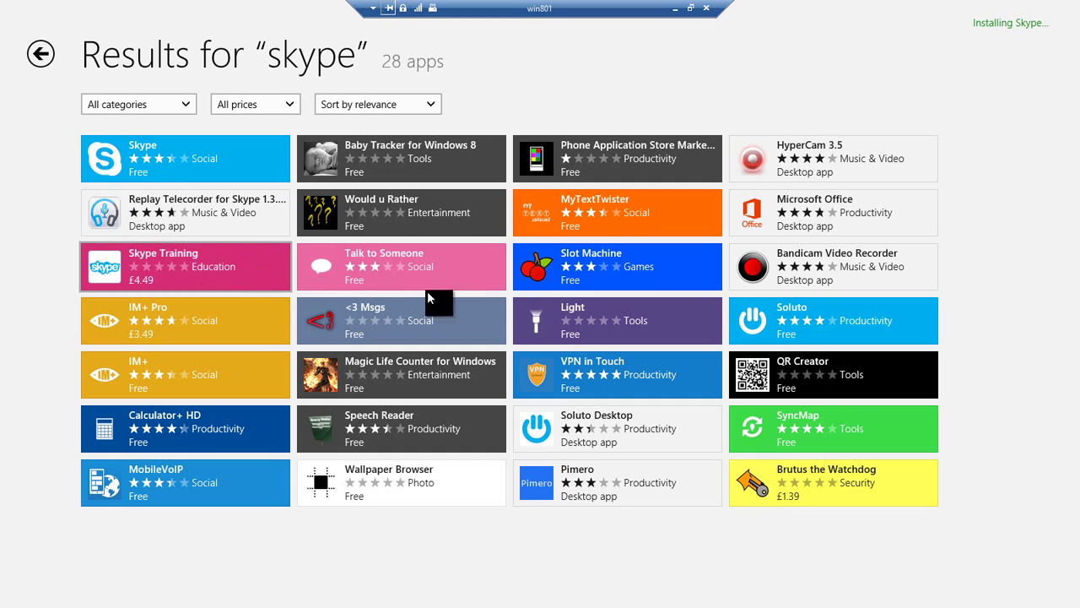
pyautogui.click(998, 24)
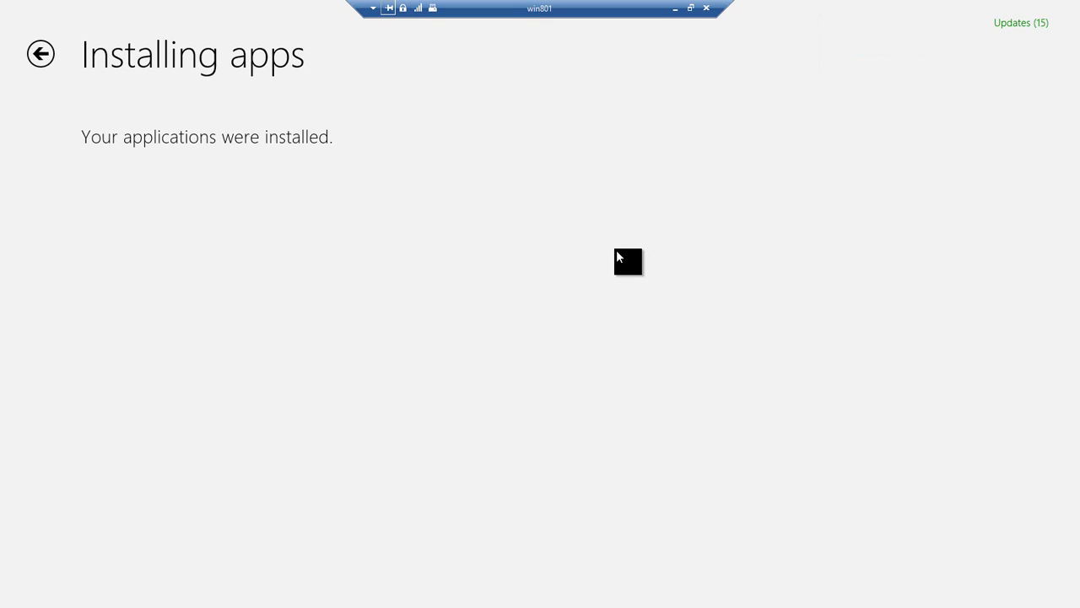
pyautogui.press('super')
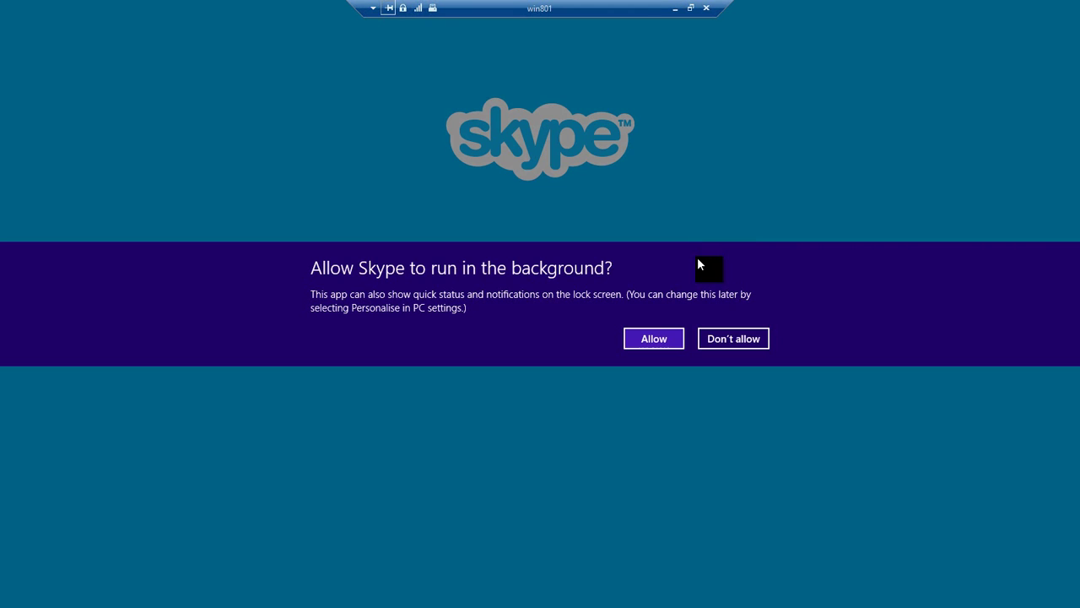
# Step: Find Command Prompt with an app search for cmd and run it as administrator, supplying the administrator account name and password
pyautogui.press('super')
pyautogui.write('cm')
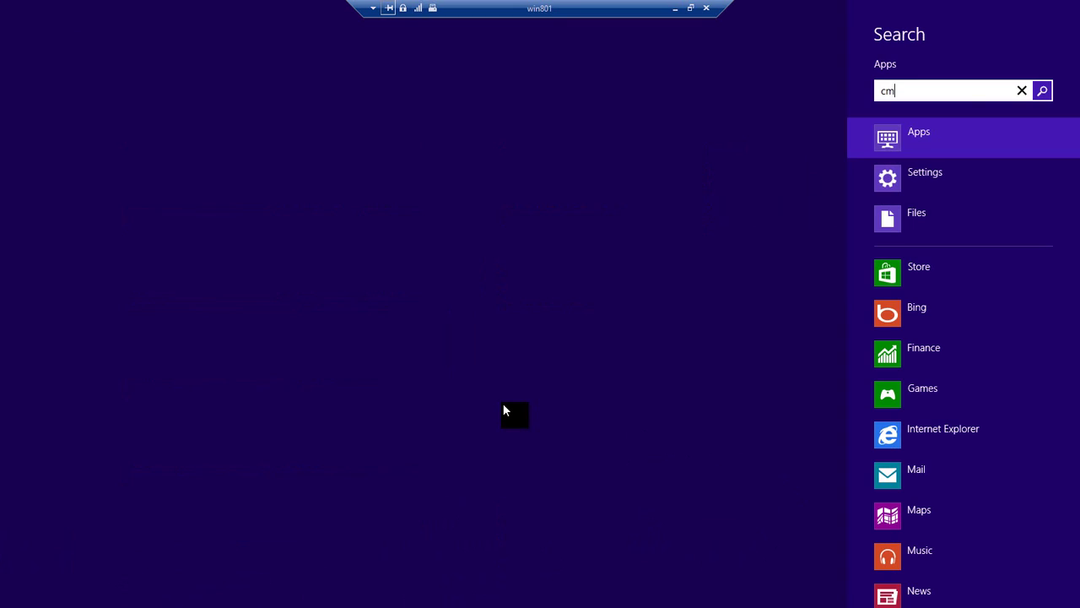
pyautogui.write('d')
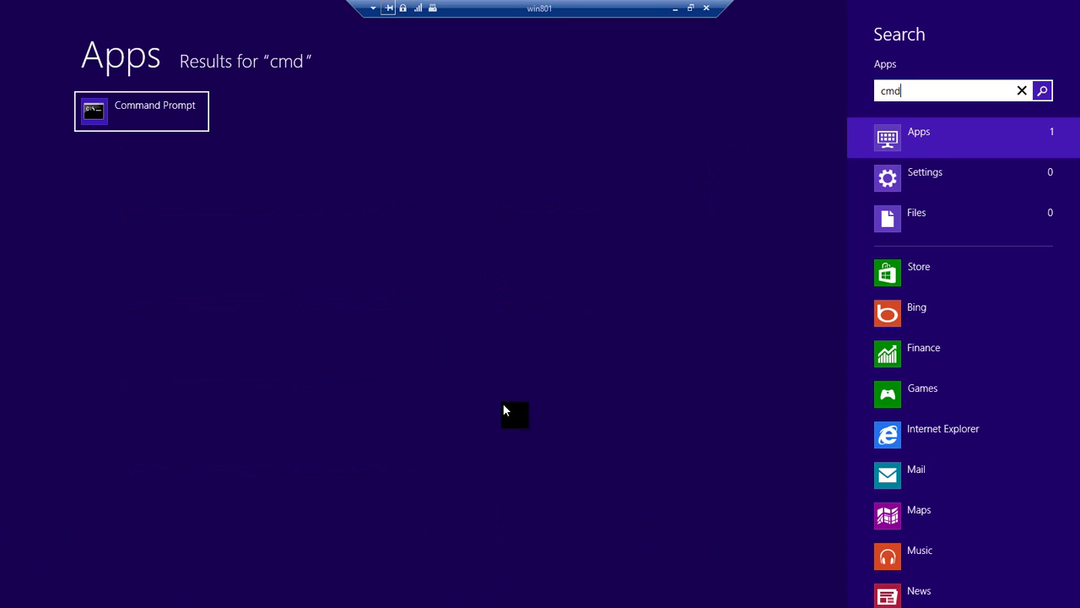
pyautogui.rightClick(138, 117)
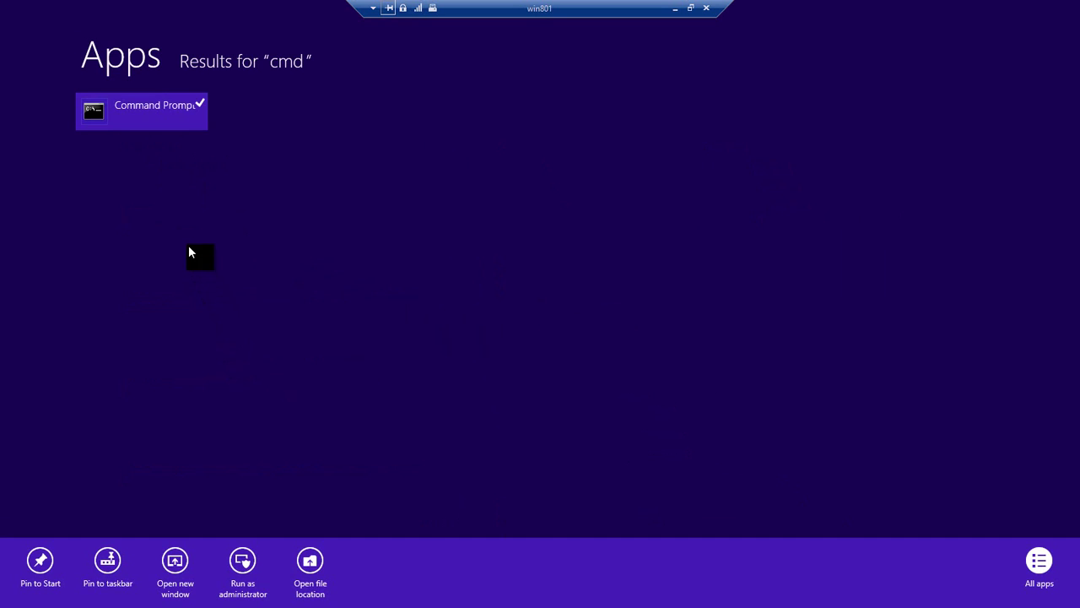
pyautogui.click(245, 567)
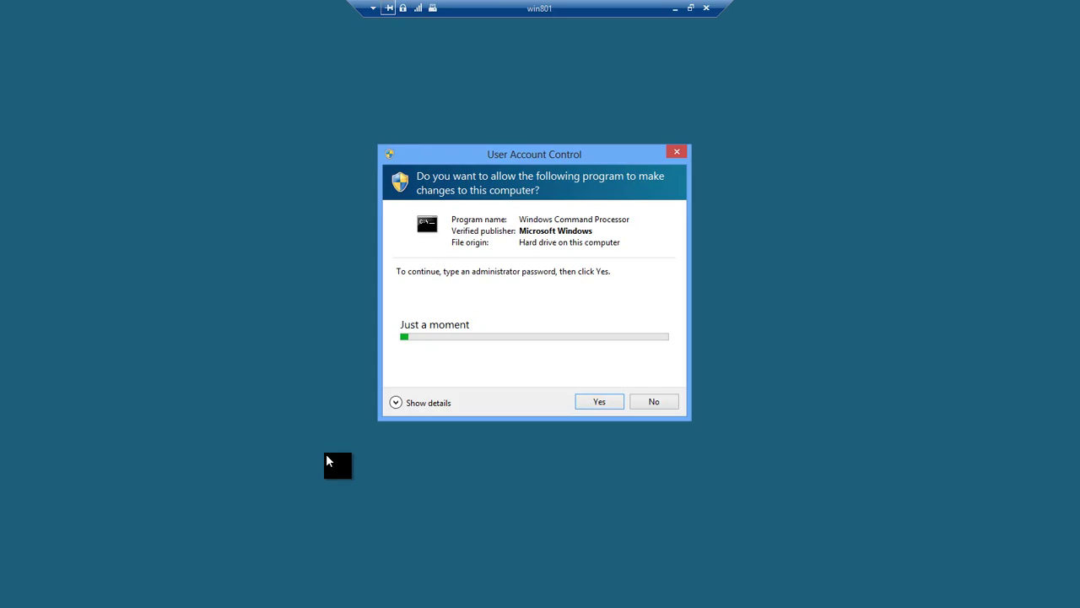
pyautogui.write('administrato')
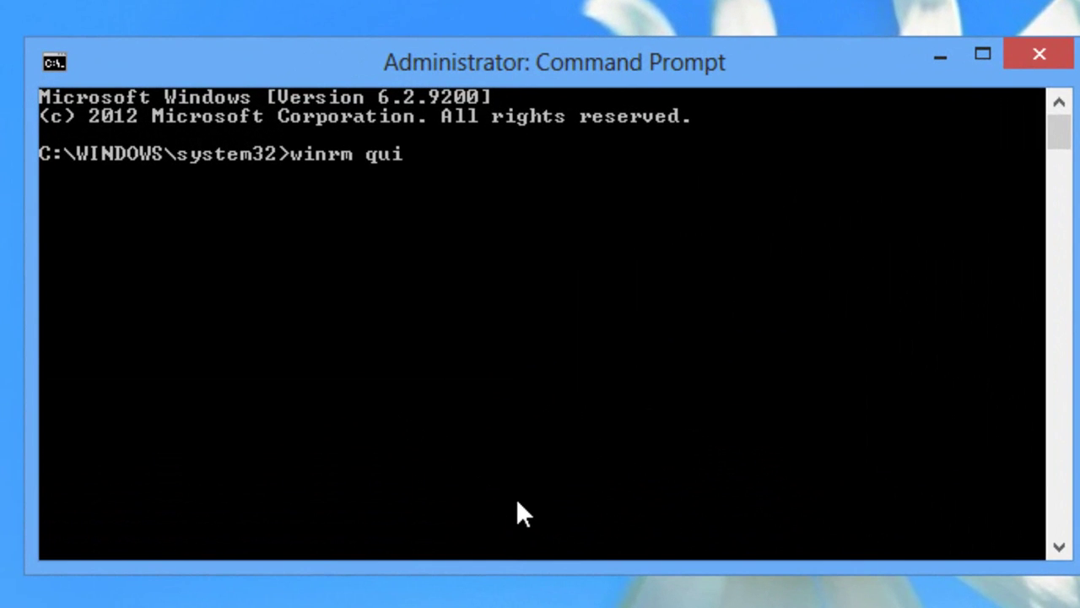
# Step: Run winrm quickconfig -force in the elevated Command Prompt
pyautogui.write('ig ')
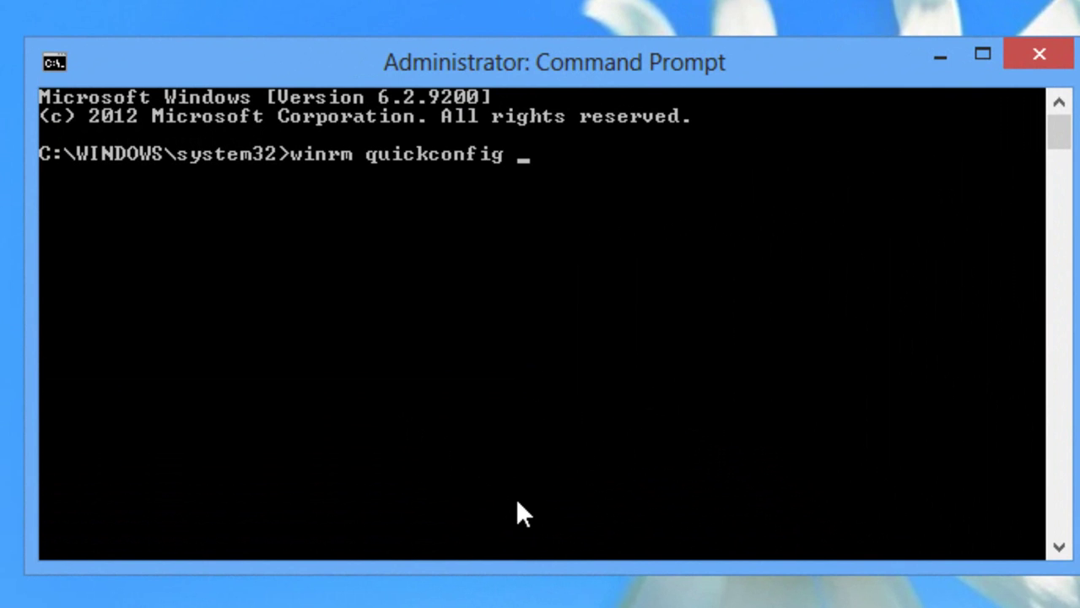
pyautogui.write('-force')
pyautogui.press('Return')
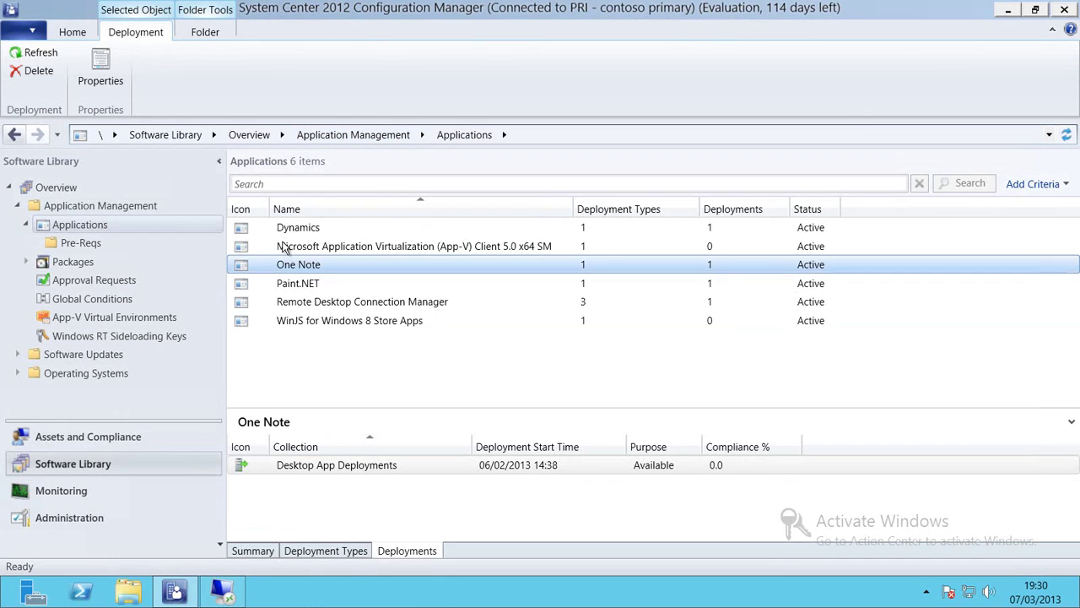
# Step: Switch to Configuration Manager and start creating an application of type Windows app package (in the Windows Store)
pyautogui.click(59, 33)
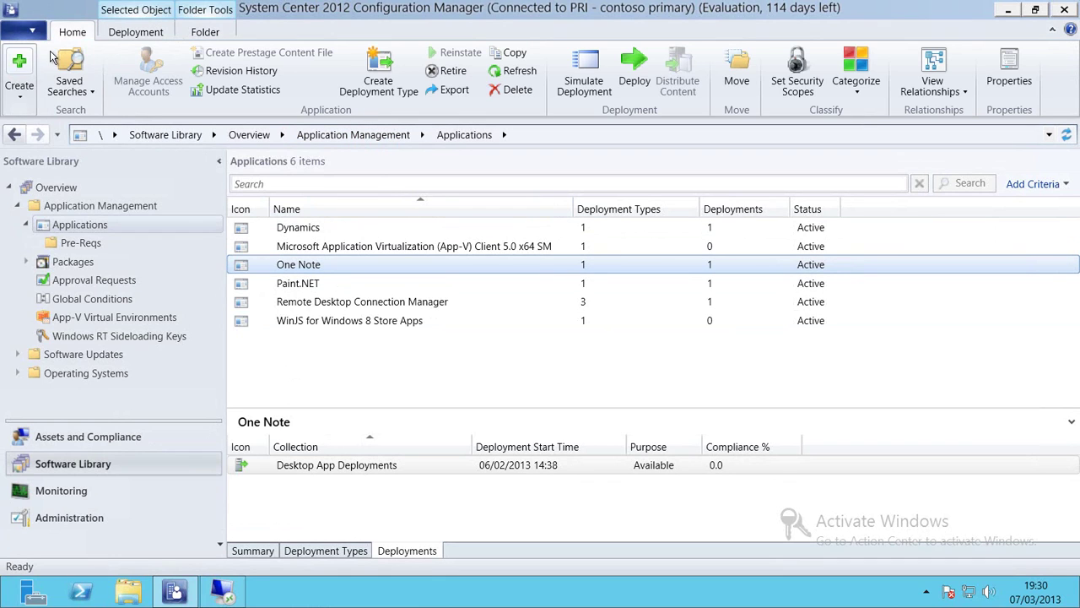
pyautogui.click(20, 84)
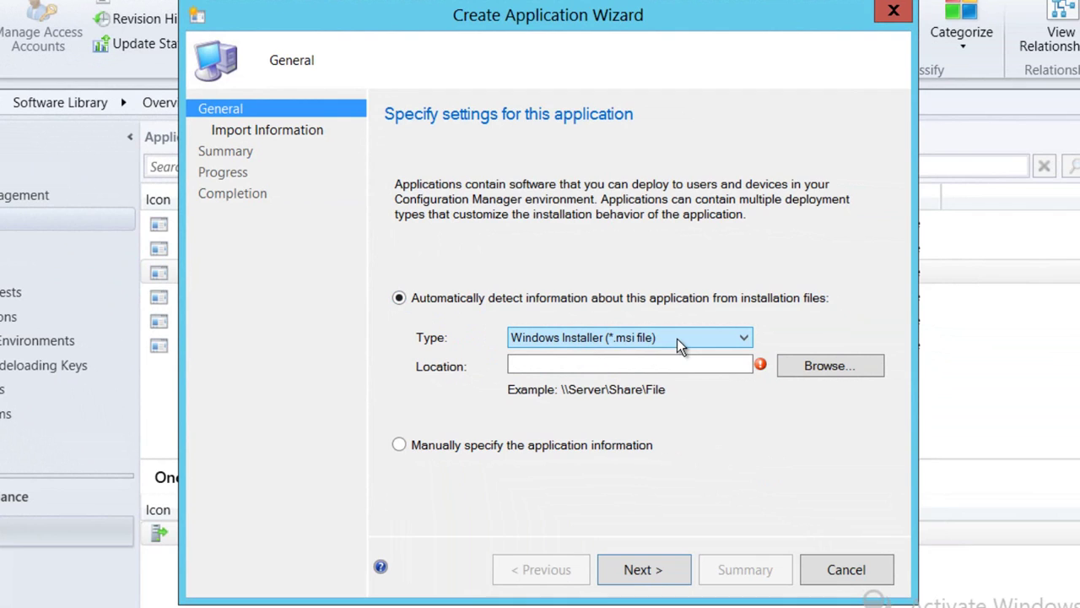
pyautogui.click(677, 338)
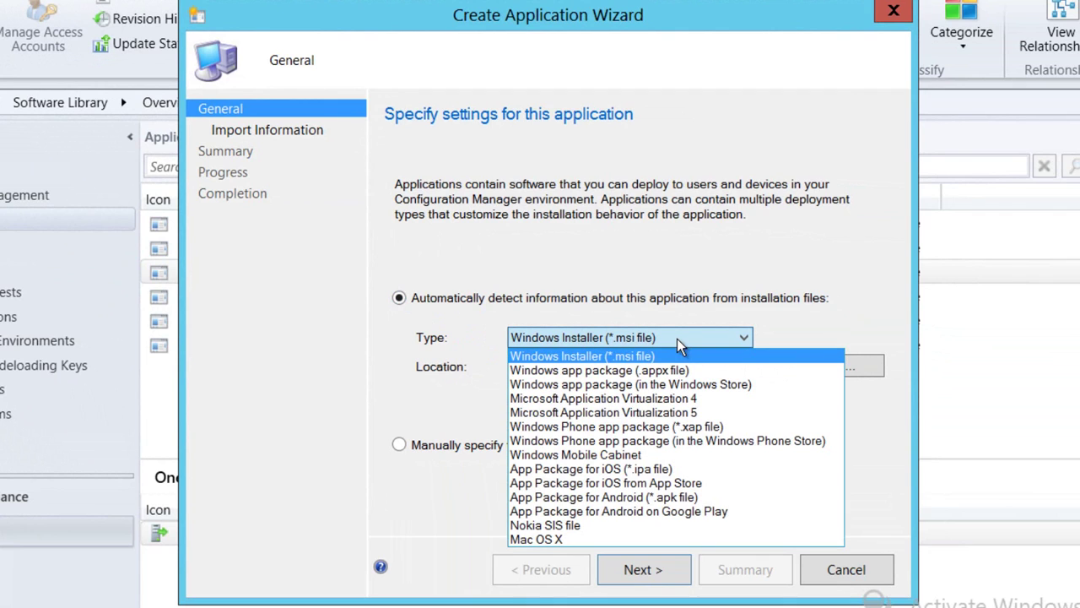
pyautogui.click(692, 385)
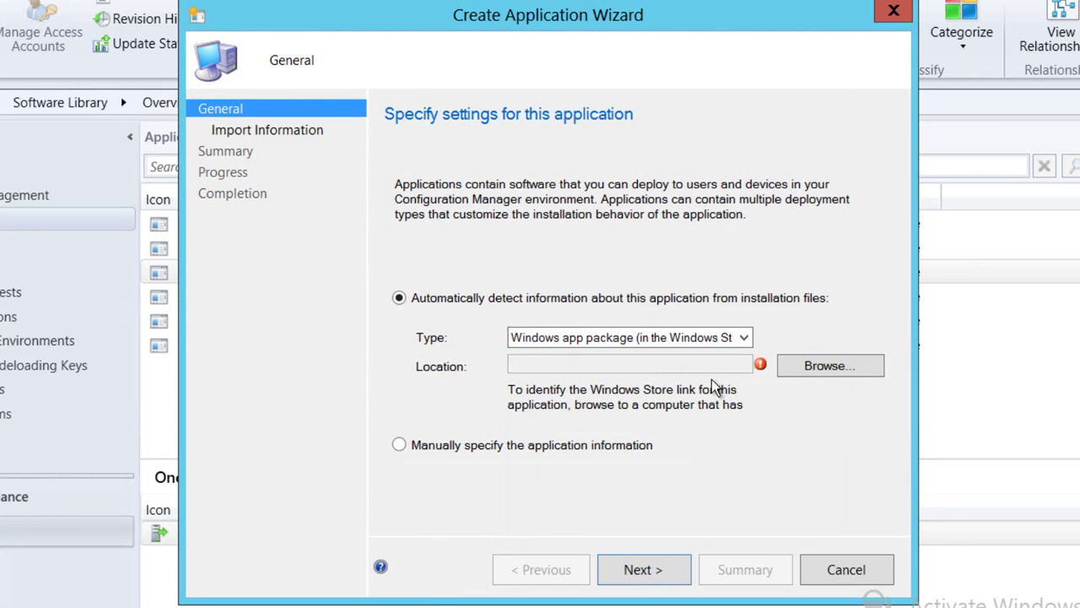
# Step: Browse for the Store app package by connecting to the computer win801.contoso.com
pyautogui.click(805, 372)
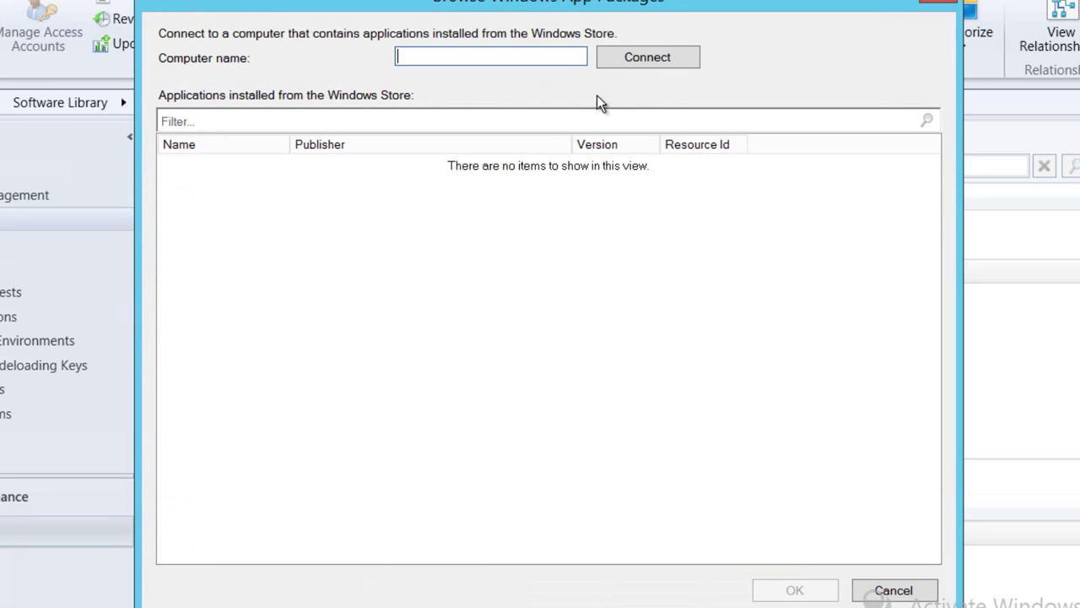
pyautogui.write('win802.contoso.com')
pyautogui.click(432, 59)
pyautogui.press('Delete')
pyautogui.write('1')
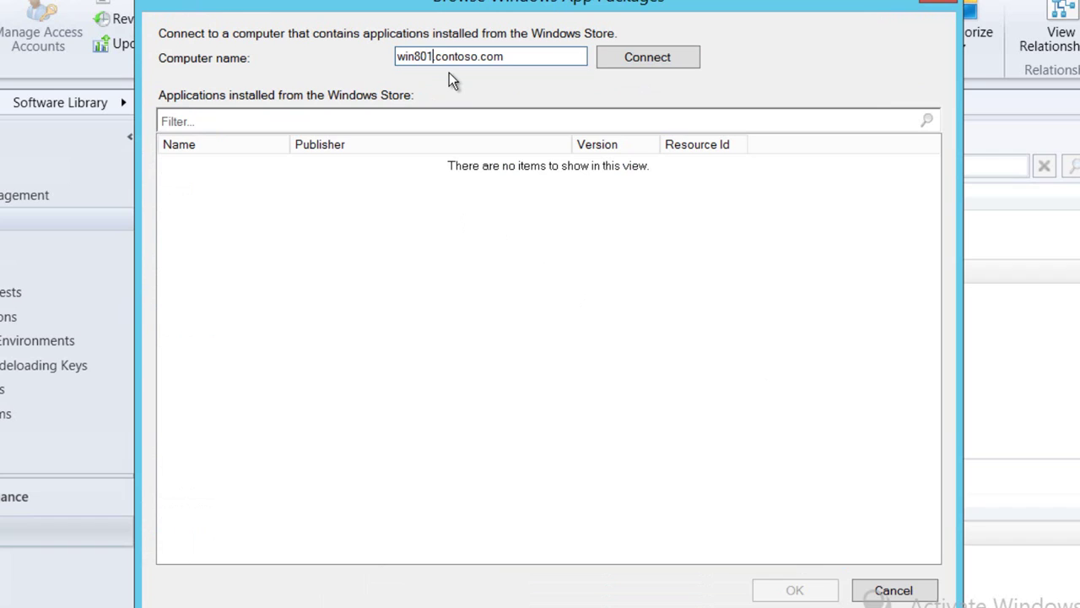
pyautogui.click(616, 62)
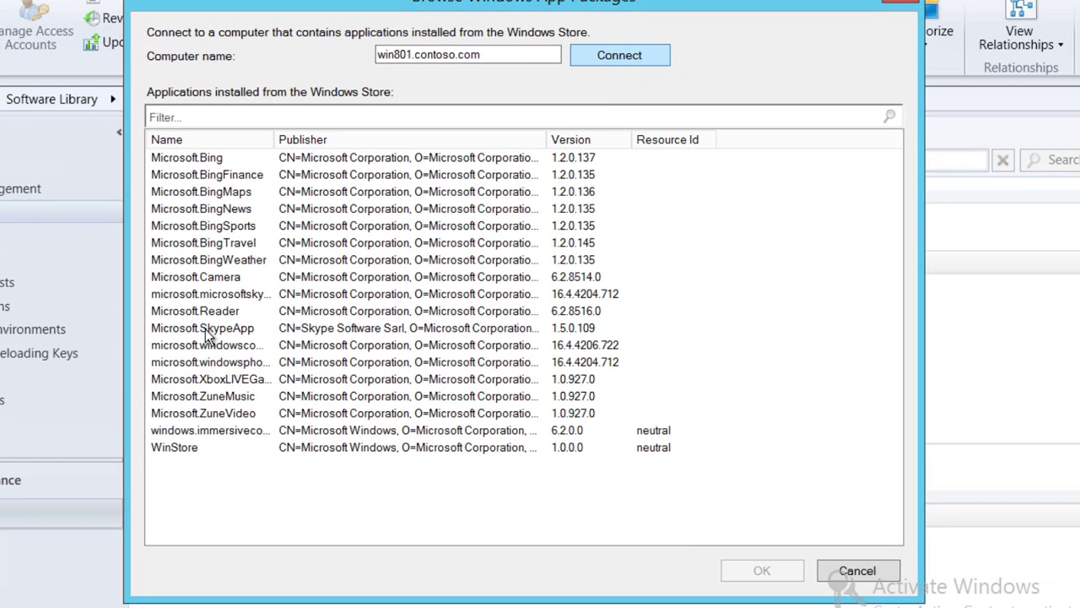
# Step: Choose Microsoft.SkypeApp from the installed Store apps and import its application information
pyautogui.click(206, 331)
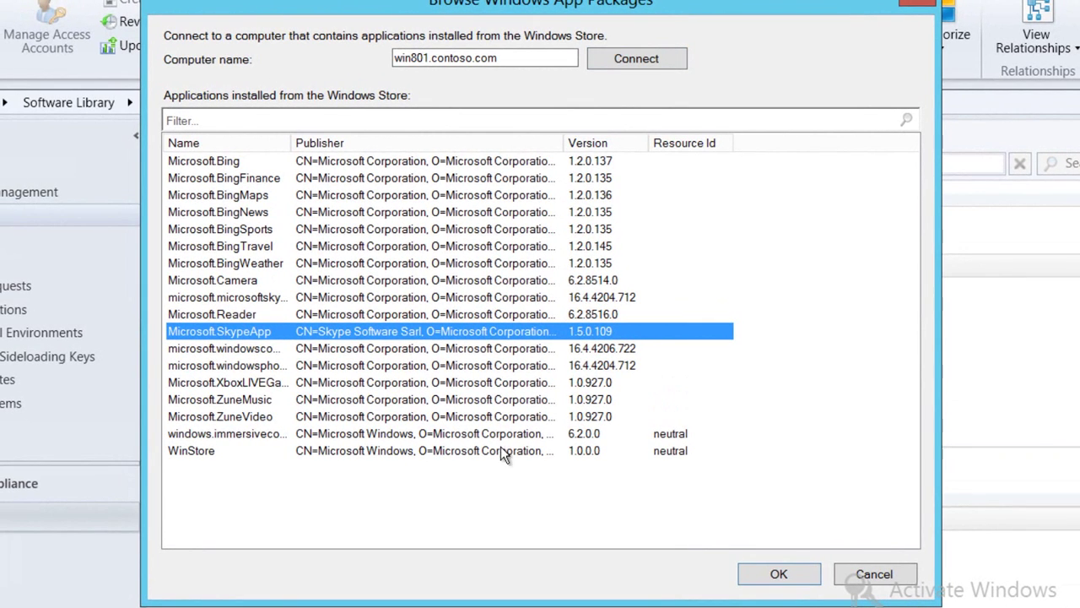
pyautogui.click(779, 574)
pyautogui.click(652, 551)
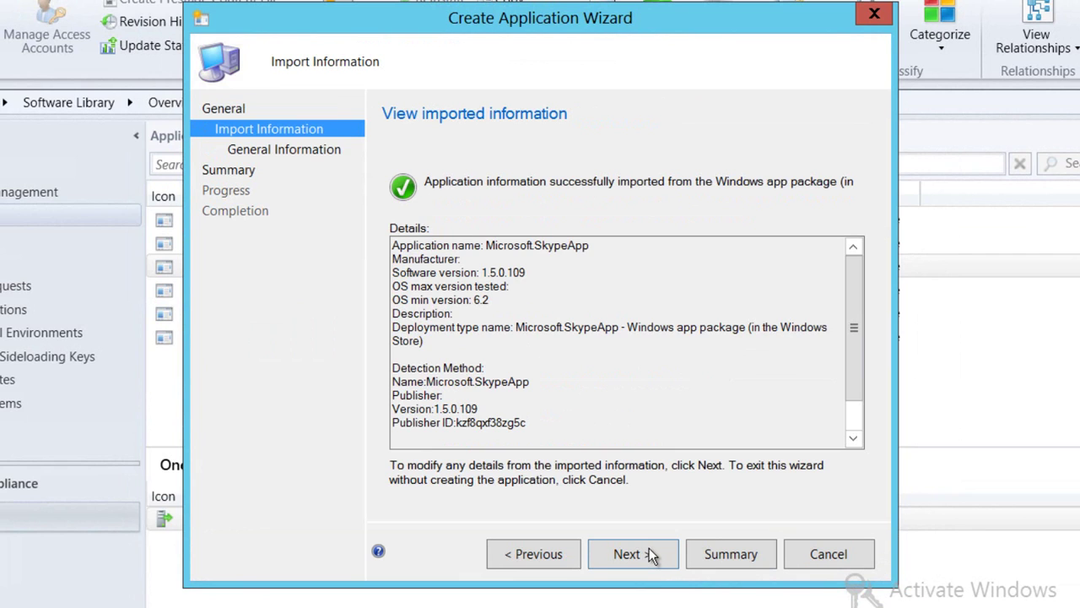
pyautogui.click(650, 548)
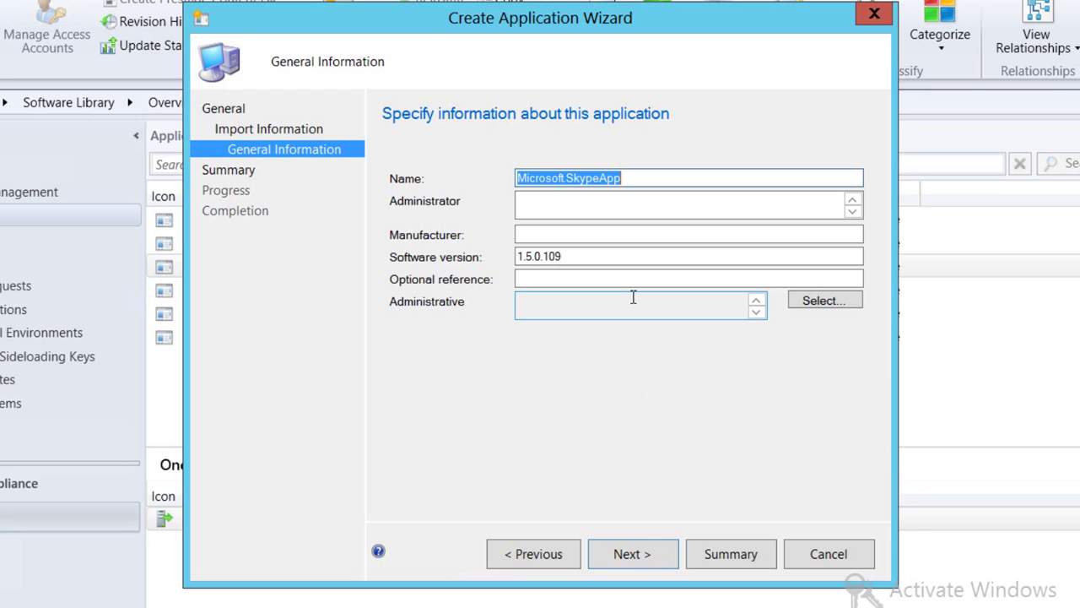
# Step: Name the application Skype and set the manufacturer to Microsoft, leaving the administrative categories unassigned
pyautogui.write('Skype')
pyautogui.click(559, 231)
pyautogui.write('Microsoft')
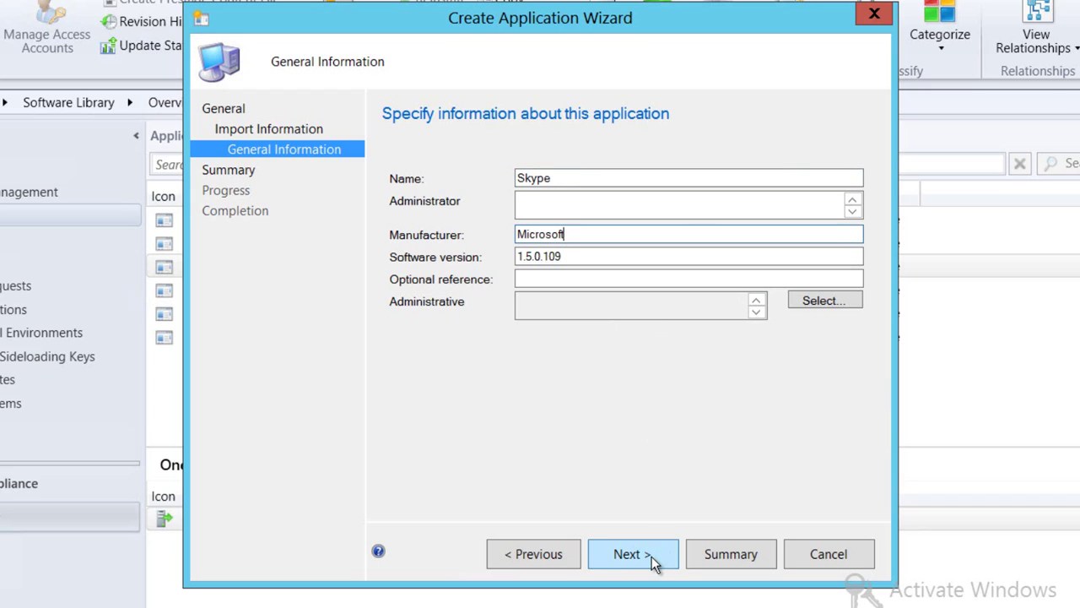
pyautogui.click(834, 297)
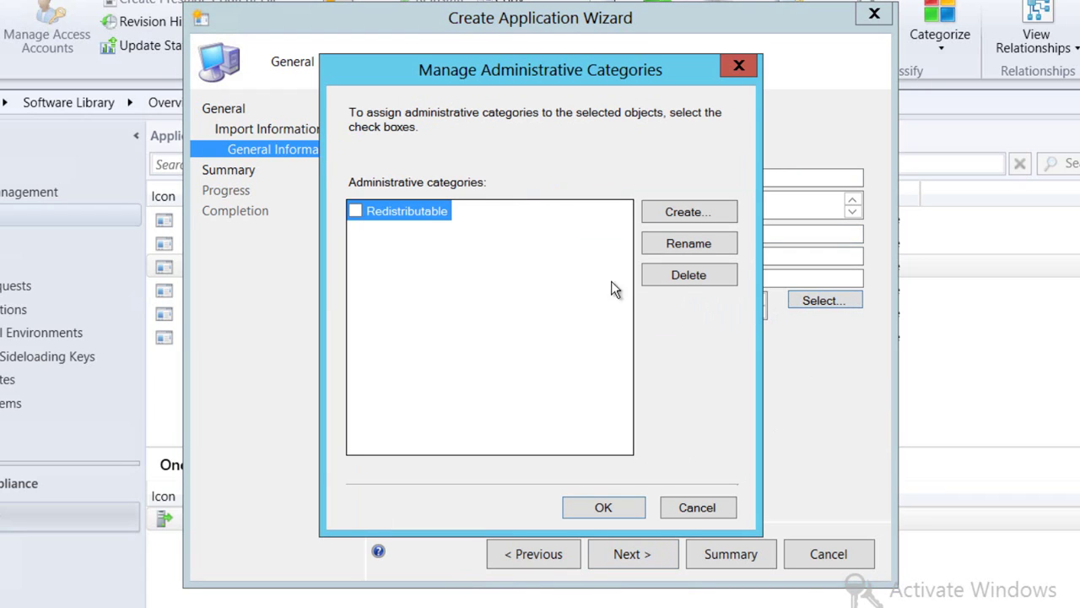
pyautogui.click(699, 510)
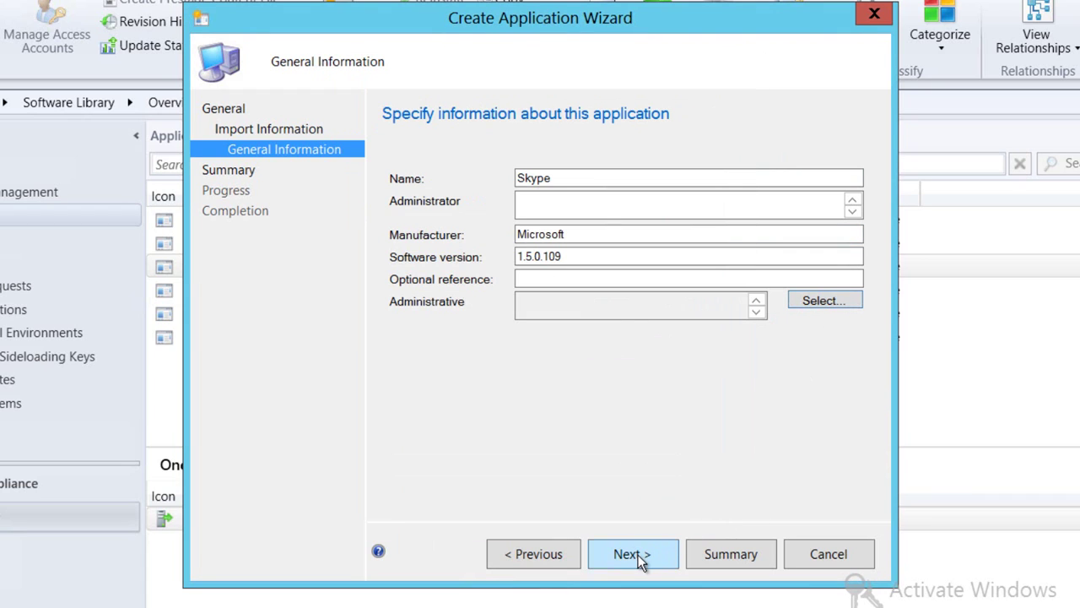
# Step: Accept the application settings summary, create the Skype application and close the wizard
pyautogui.click(638, 554)
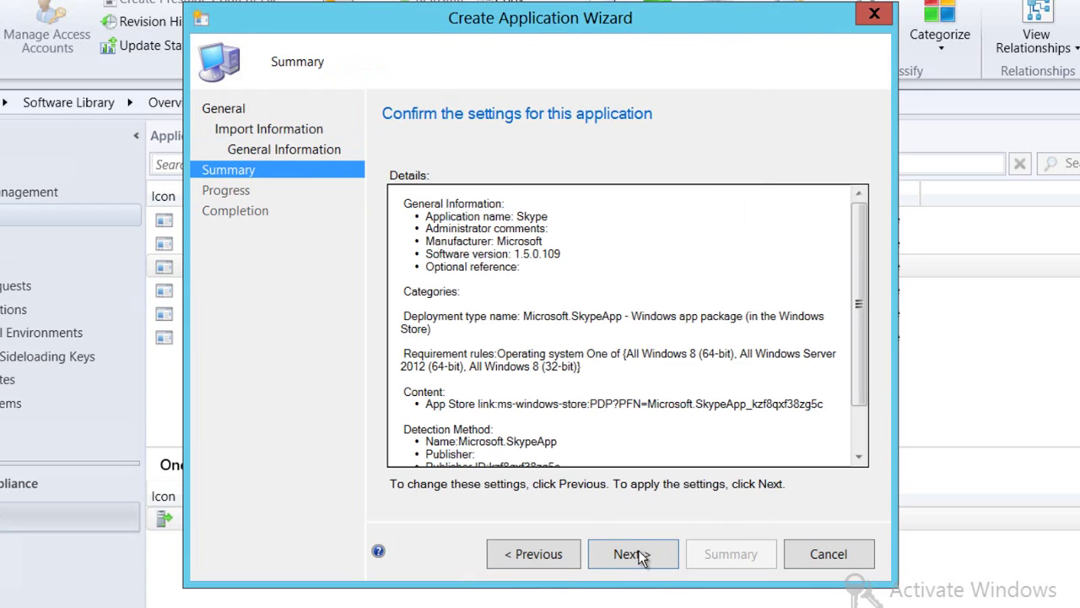
pyautogui.click(638, 554)
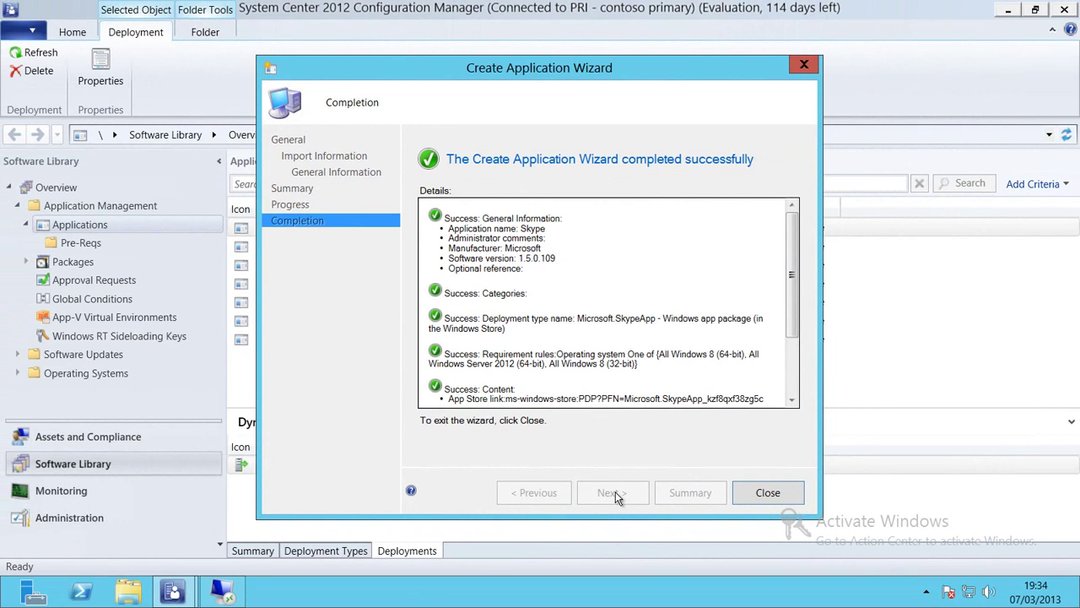
pyautogui.click(754, 495)
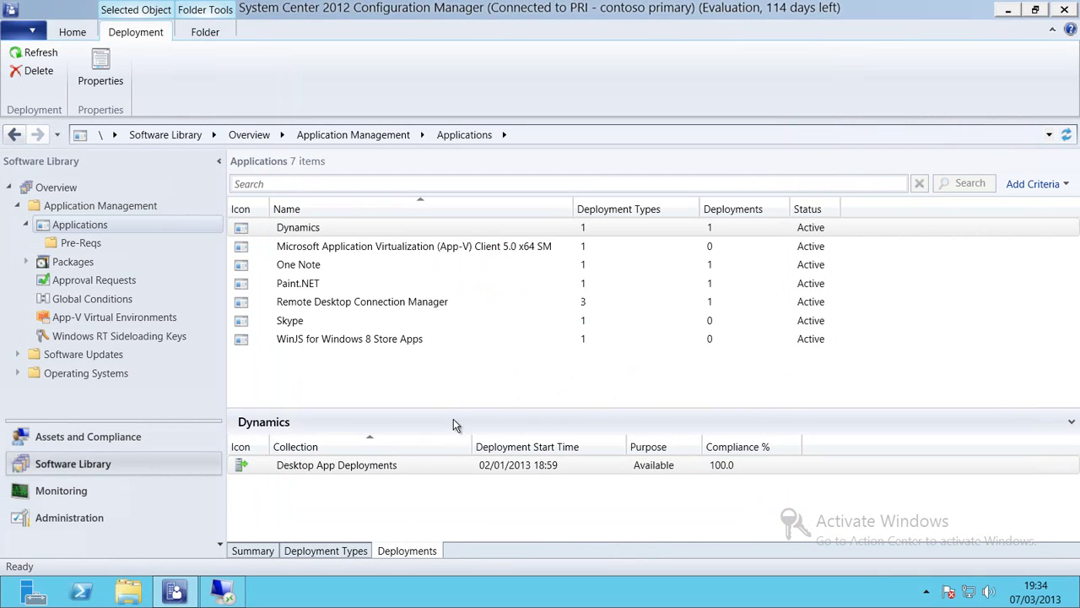
# Step: Start a deployment of the Skype application to the Desktop App Deployments user collection in the Desktop Apps folder
pyautogui.click(315, 318)
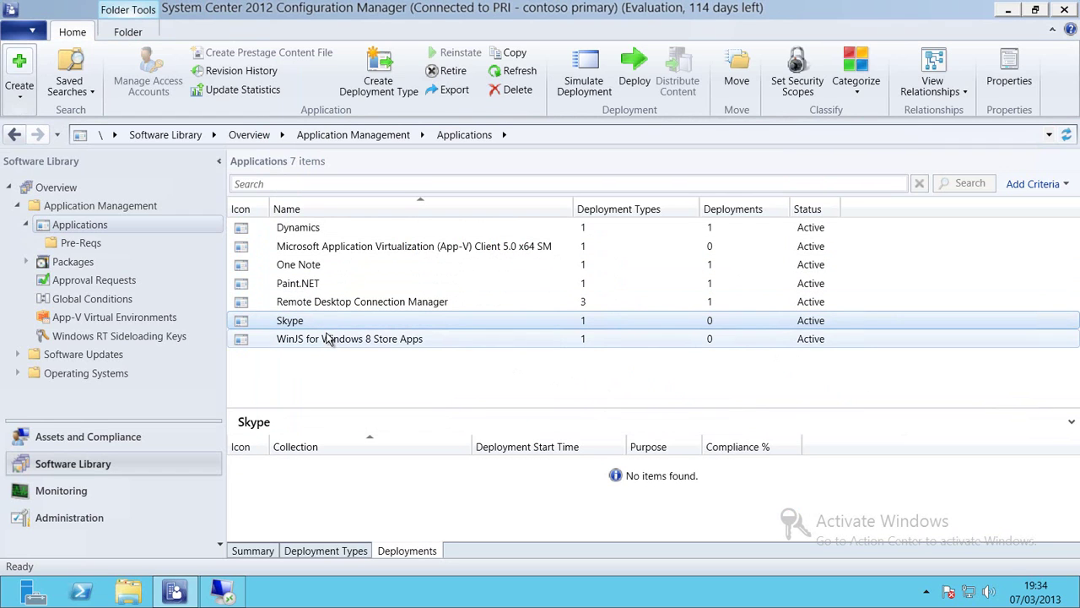
pyautogui.click(635, 82)
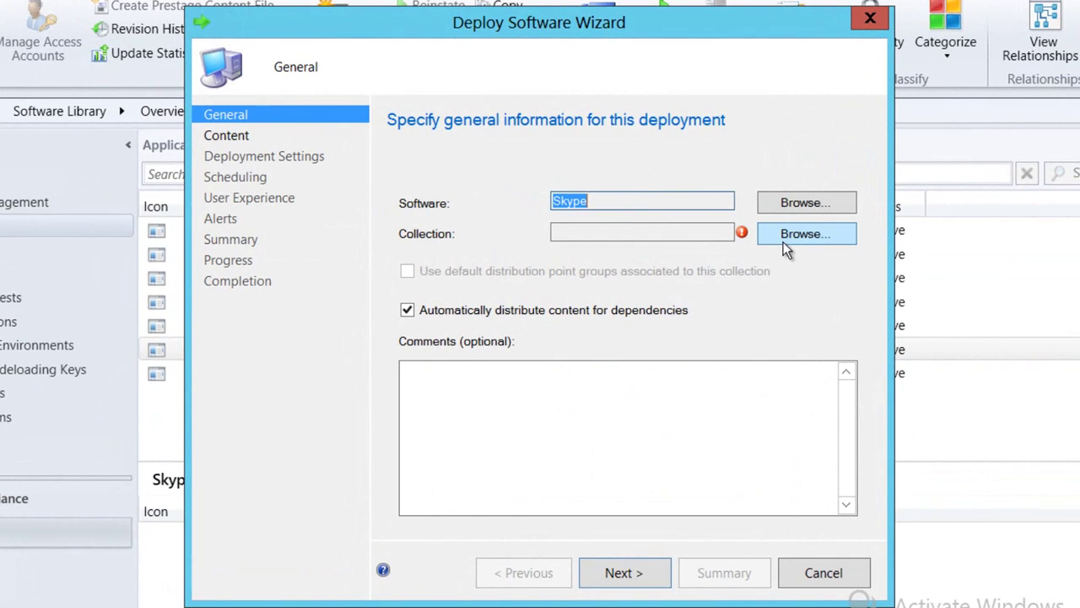
pyautogui.click(783, 241)
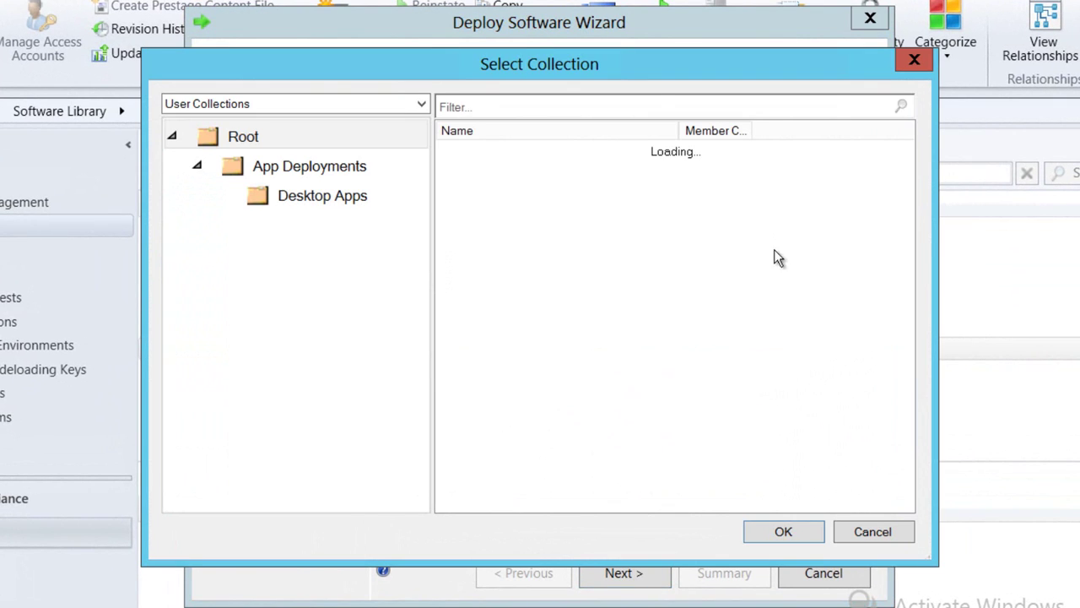
pyautogui.click(323, 196)
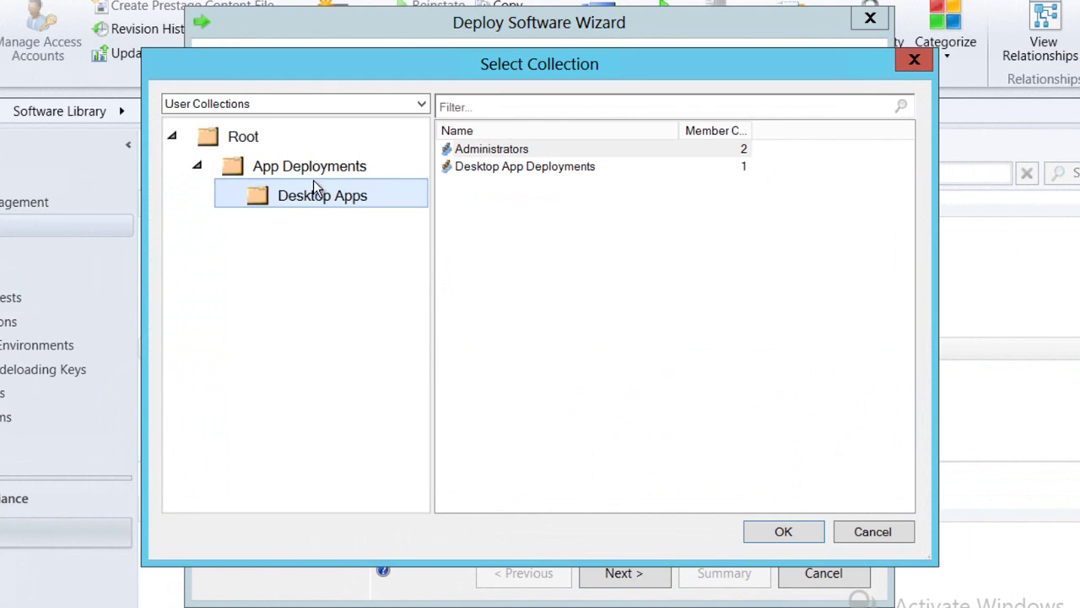
pyautogui.click(259, 136)
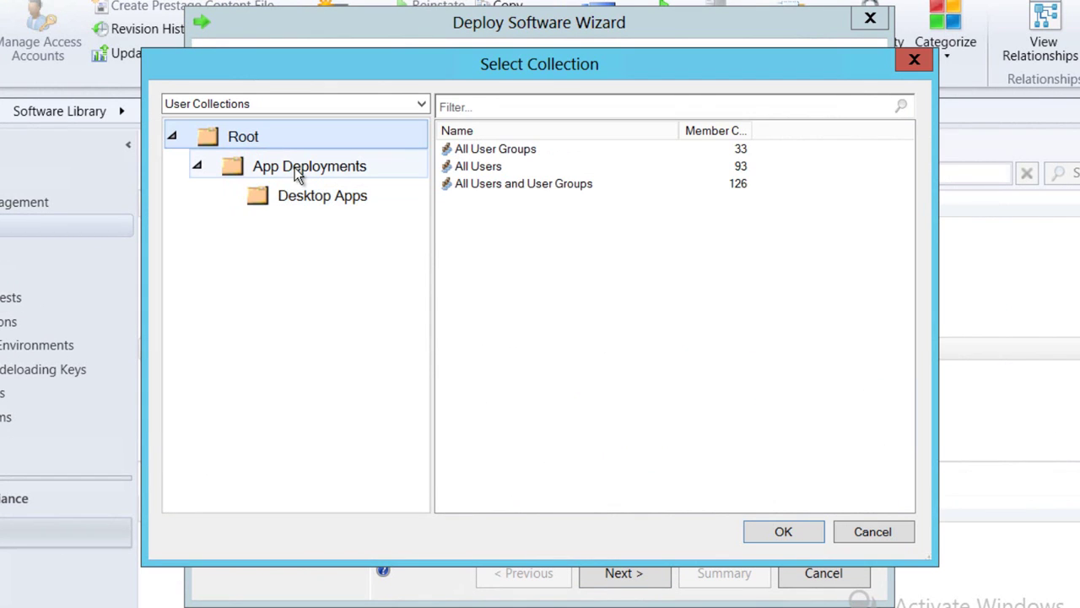
pyautogui.click(309, 185)
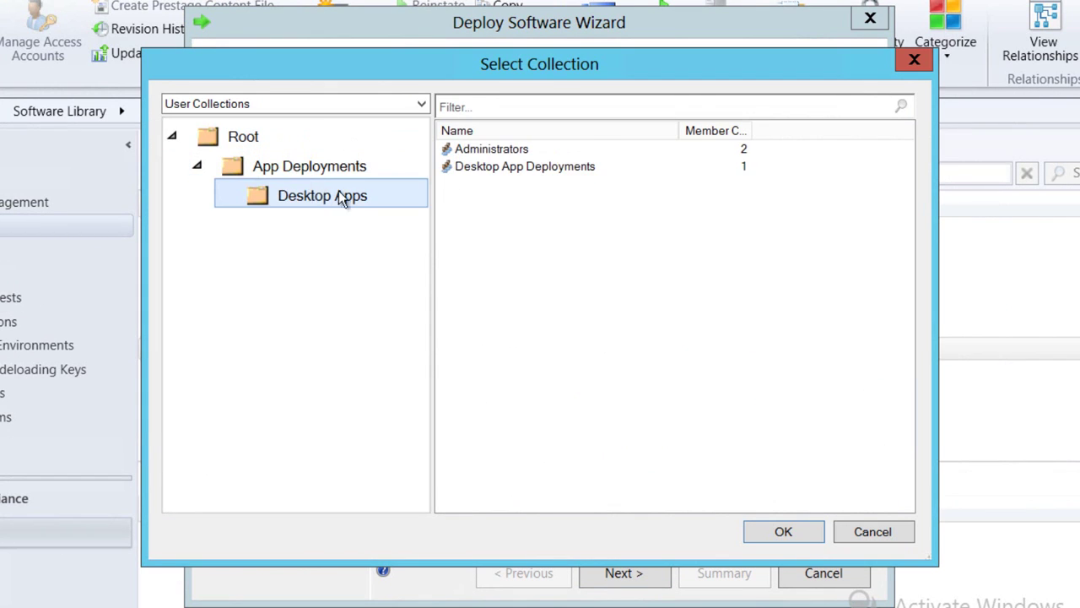
pyautogui.click(486, 173)
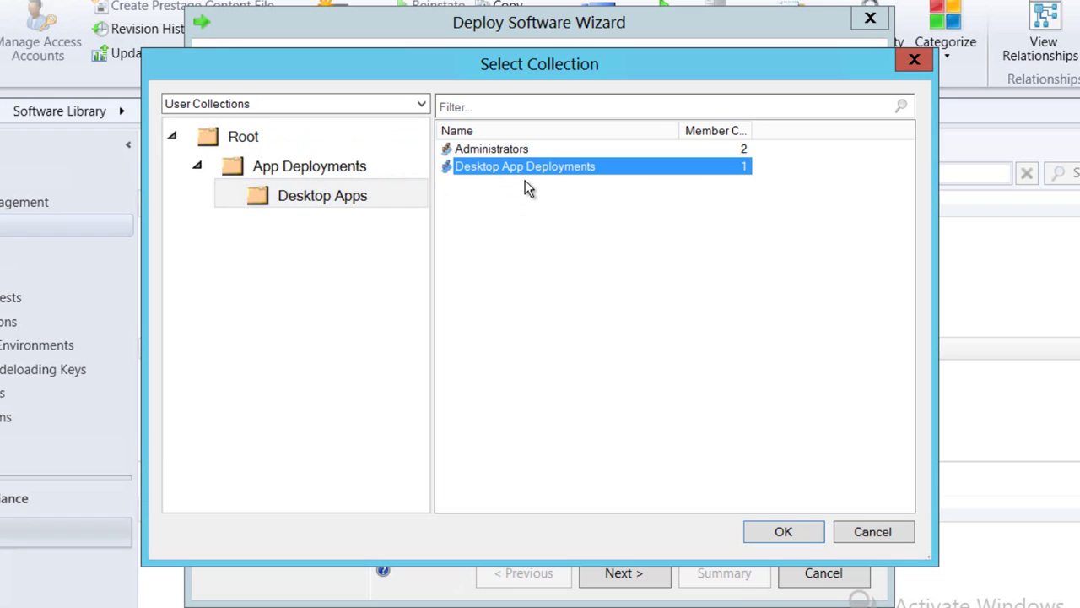
pyautogui.click(783, 531)
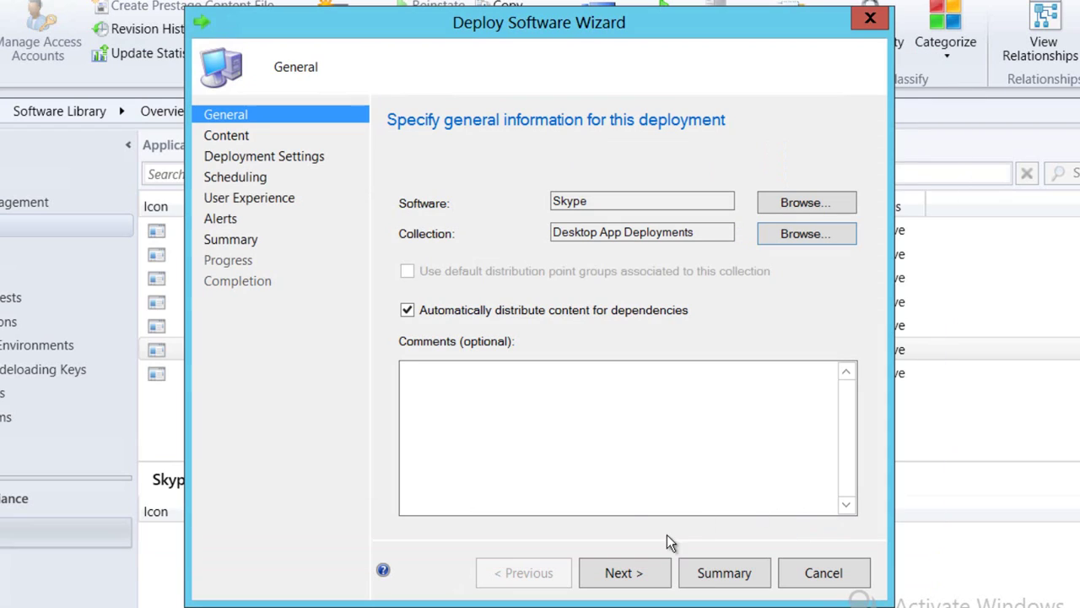
pyautogui.click(624, 573)
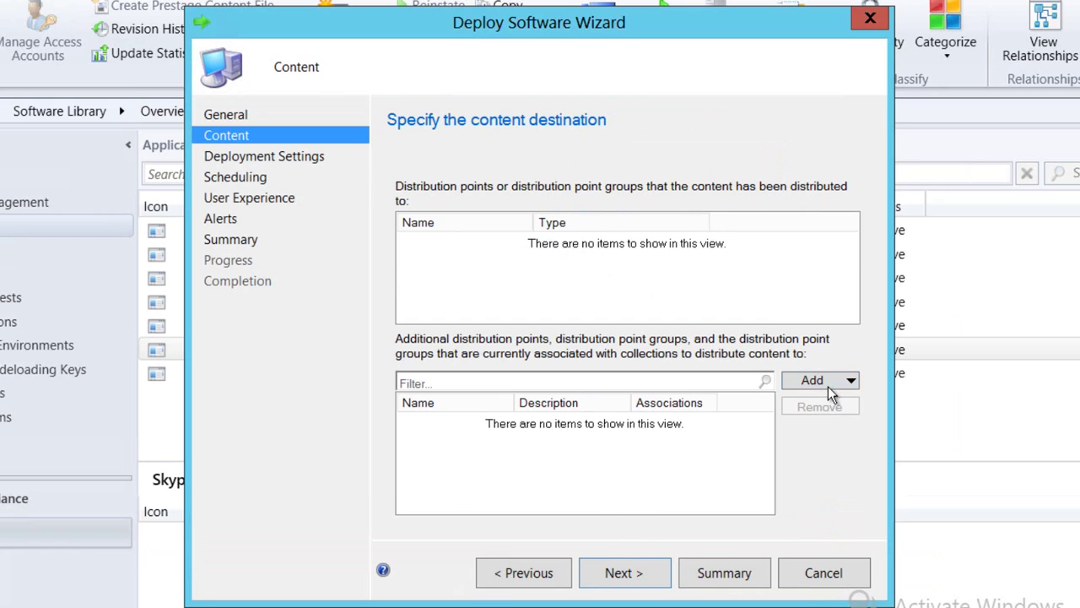
# Step: Add the distribution point LONDON-SCCM.CONTOSO.COM as the content destination for the Skype deployment
pyautogui.click(828, 387)
pyautogui.click(833, 404)
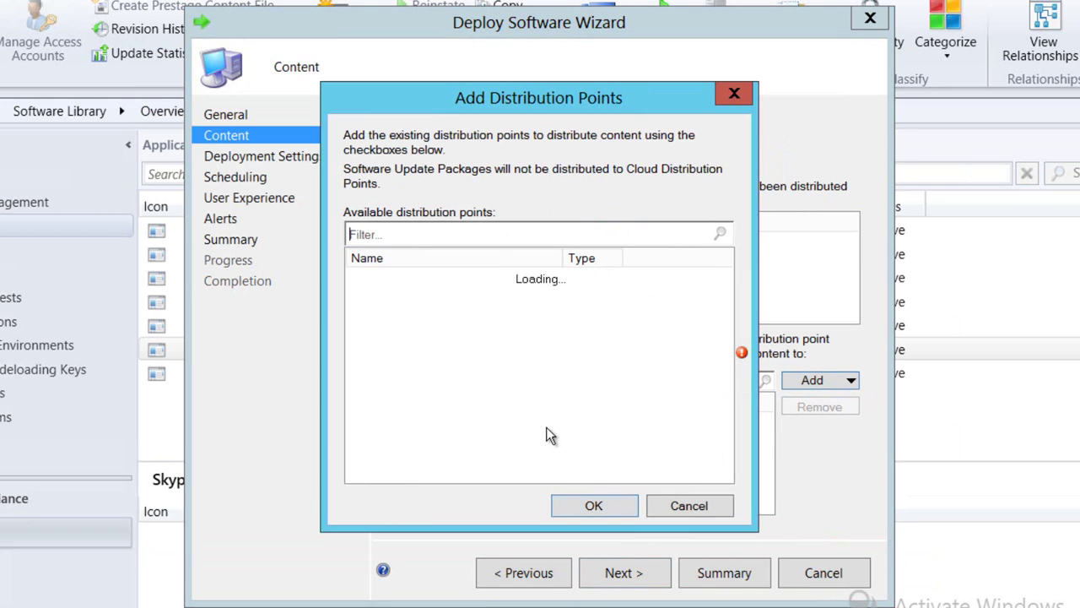
pyautogui.click(356, 276)
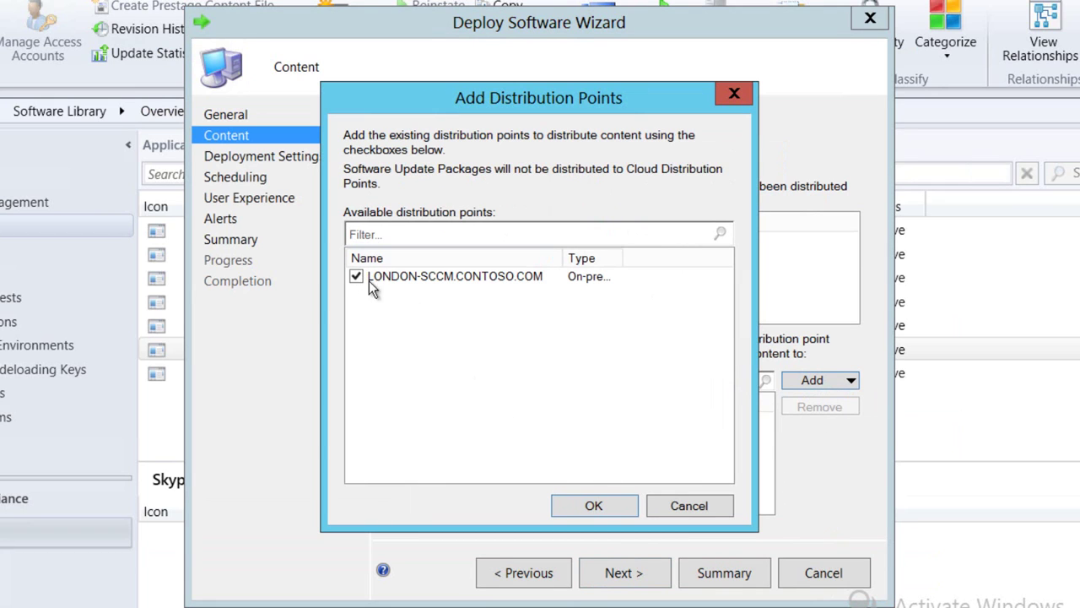
pyautogui.click(600, 511)
pyautogui.click(625, 574)
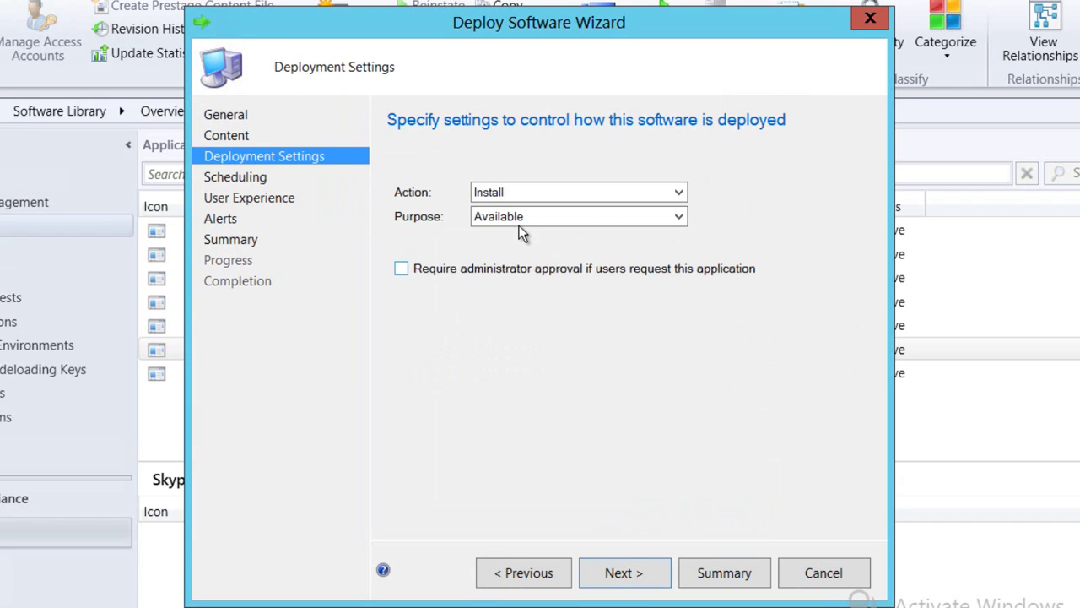
# Step: Set the deployment purpose to Required with the Install action, leaving the additional deployment options off
pyautogui.click(515, 216)
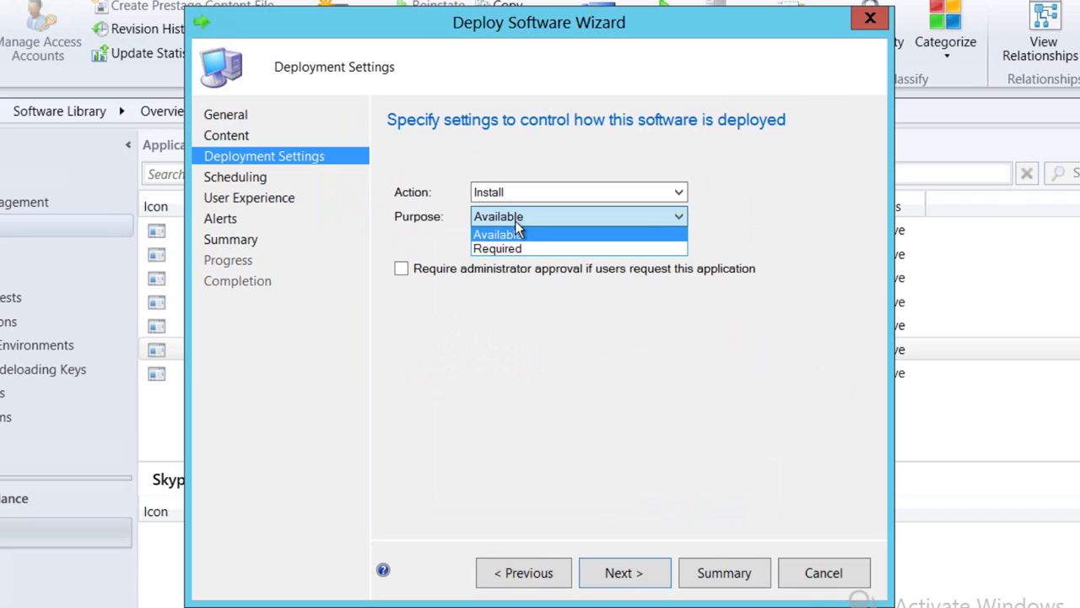
pyautogui.click(556, 194)
pyautogui.click(557, 193)
pyautogui.click(557, 214)
pyautogui.click(557, 216)
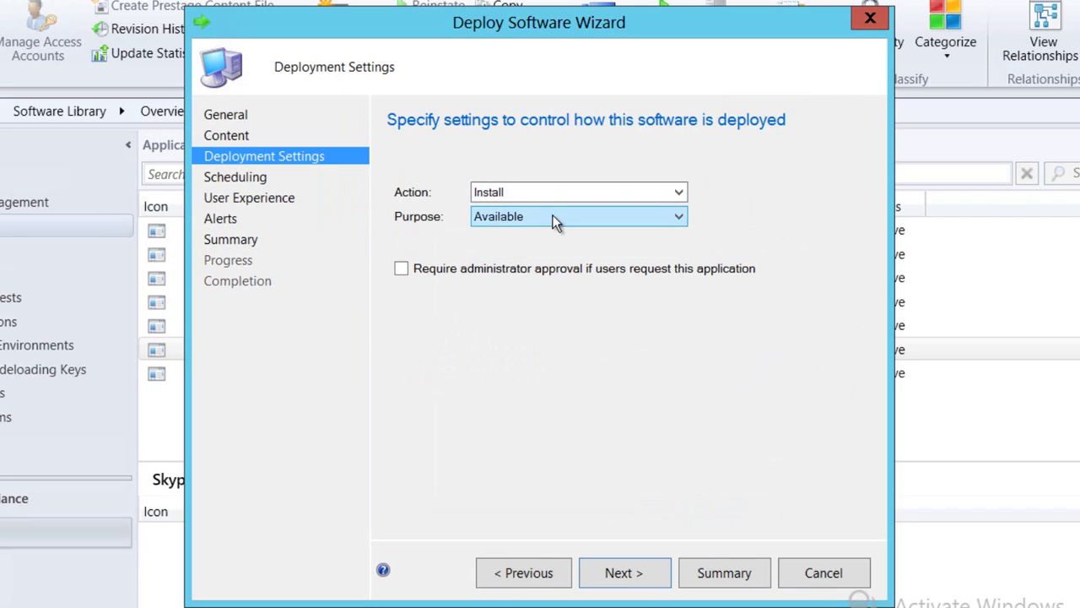
pyautogui.click(533, 244)
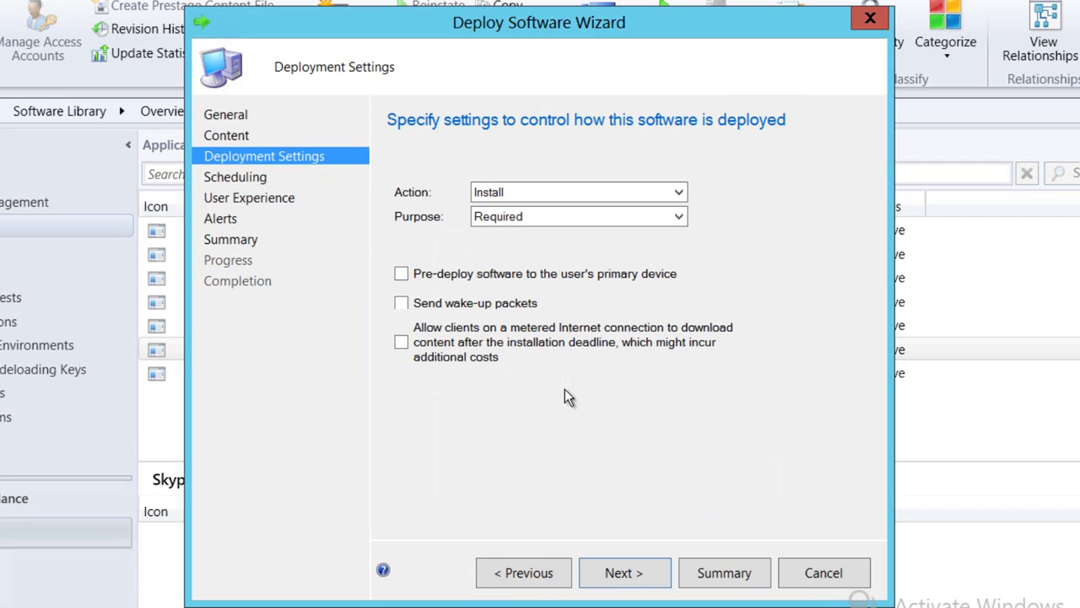
pyautogui.click(624, 573)
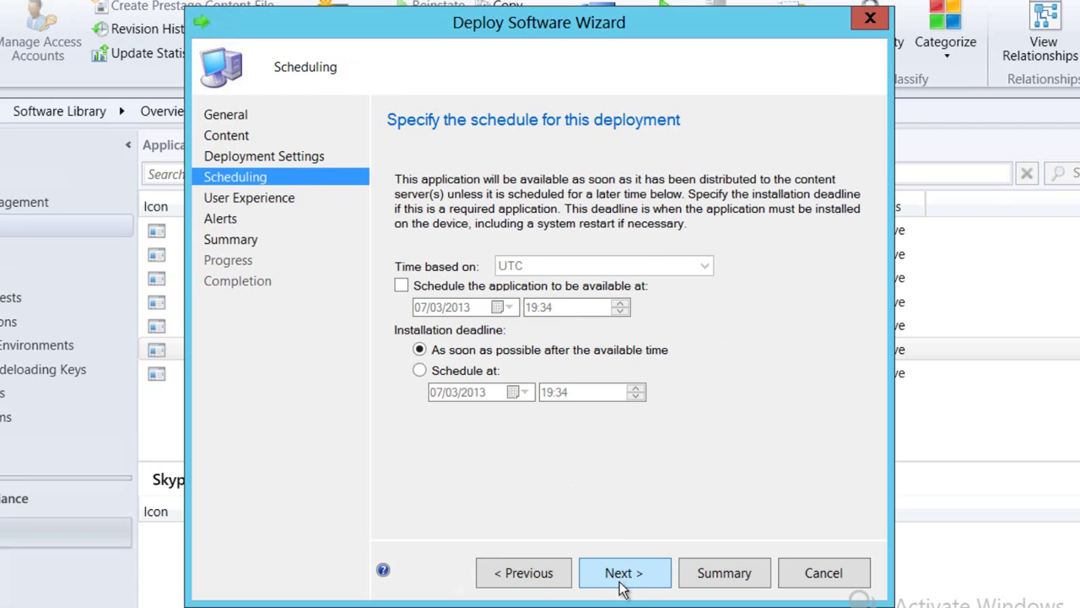
# Step: Accept the default scheduling, user experience and alert settings, then confirm the summary to create the deployment and close the wizard
pyautogui.click(620, 586)
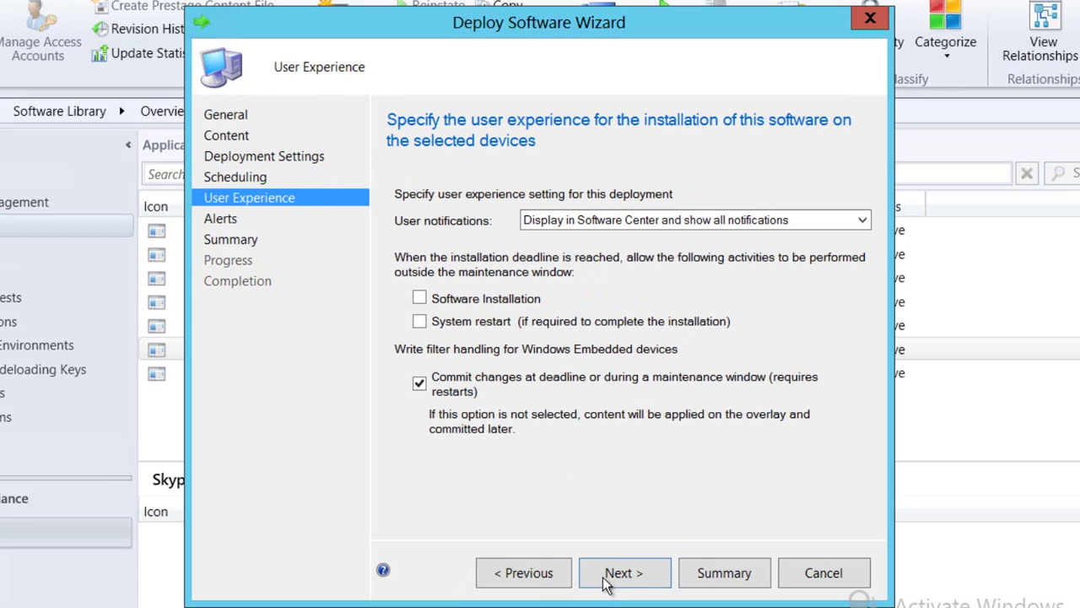
pyautogui.click(595, 582)
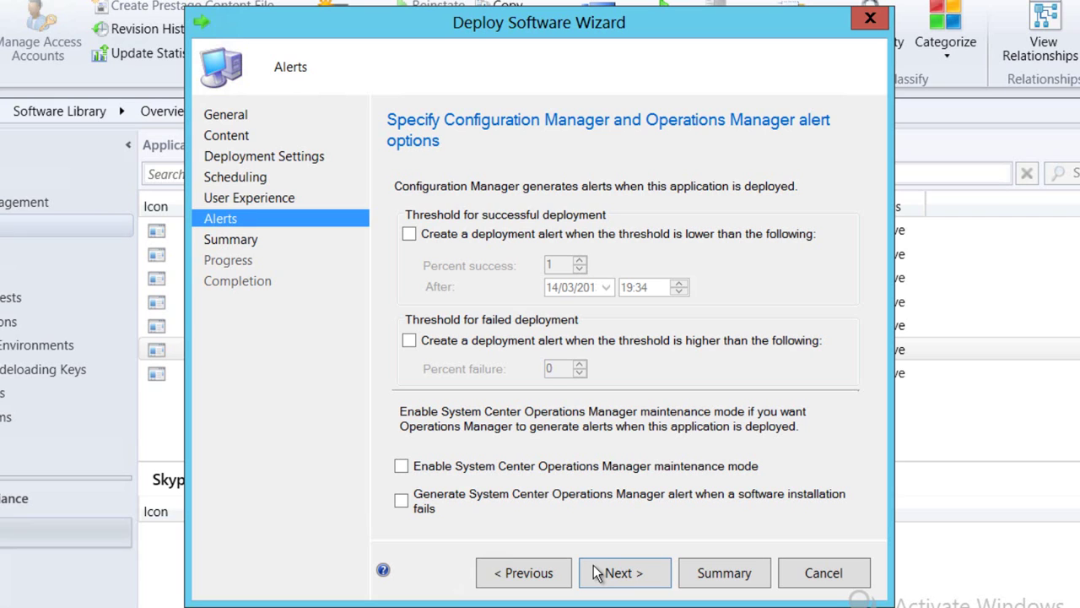
pyautogui.click(598, 573)
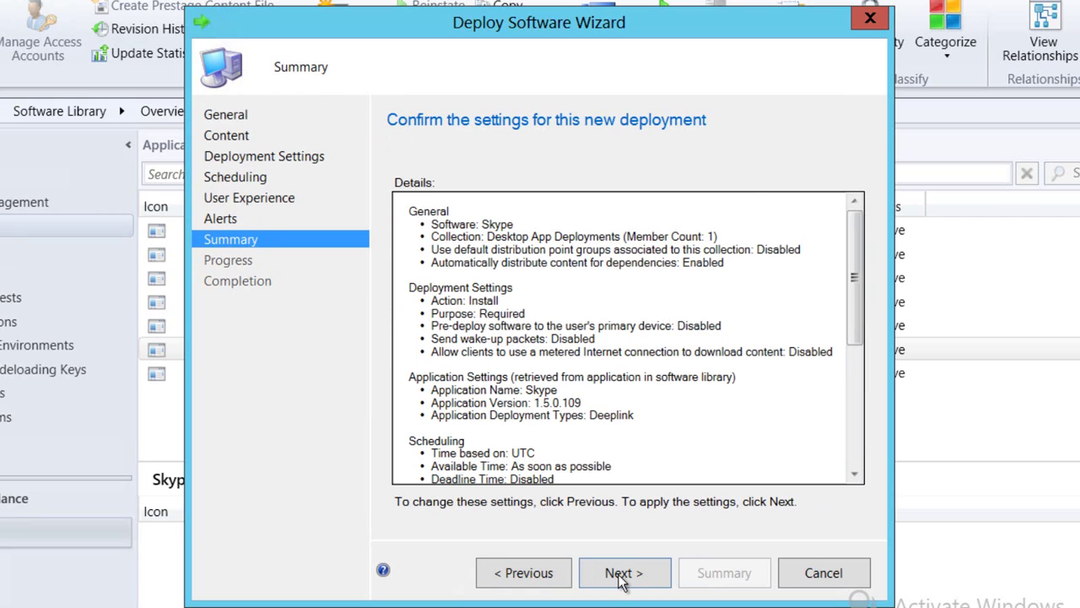
pyautogui.click(623, 577)
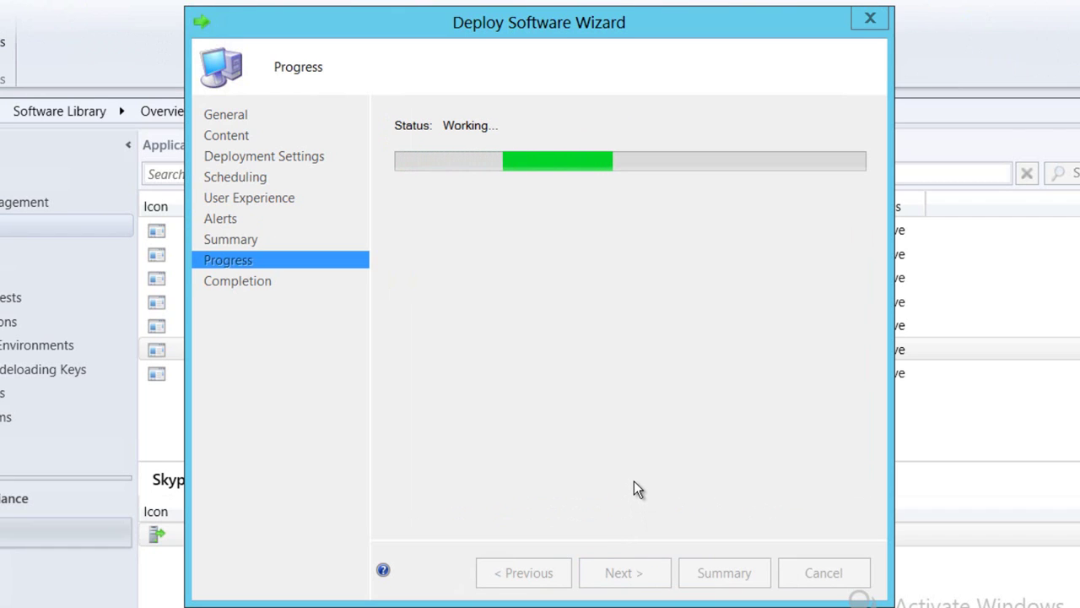
pyautogui.click(801, 564)
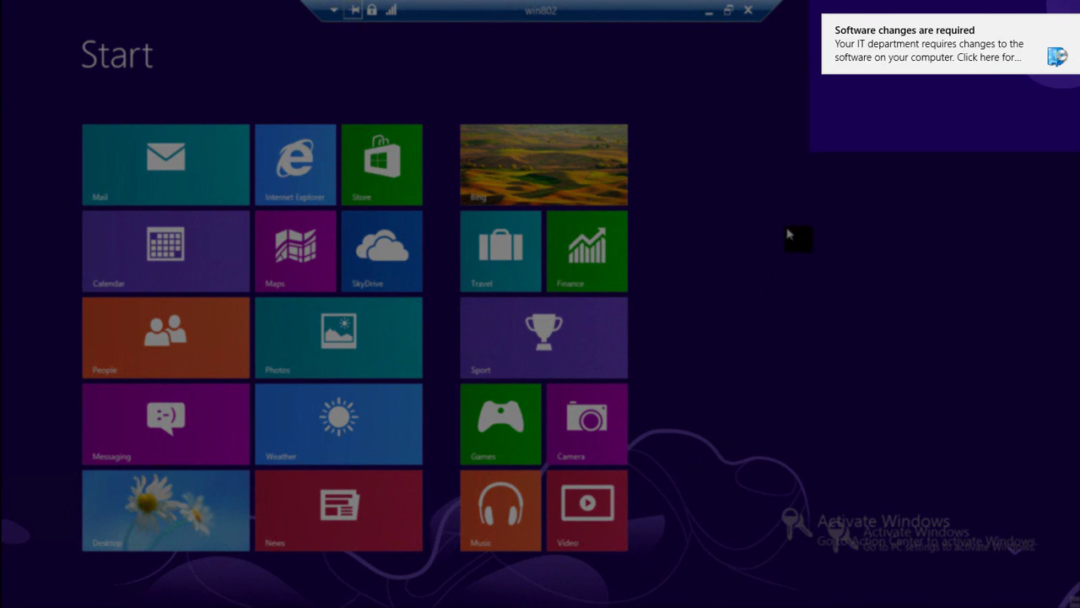
# Step: On the win802 client, open the required software change, install Skype through Software Center and its Store page, and view the installation progress
pyautogui.click(904, 52)
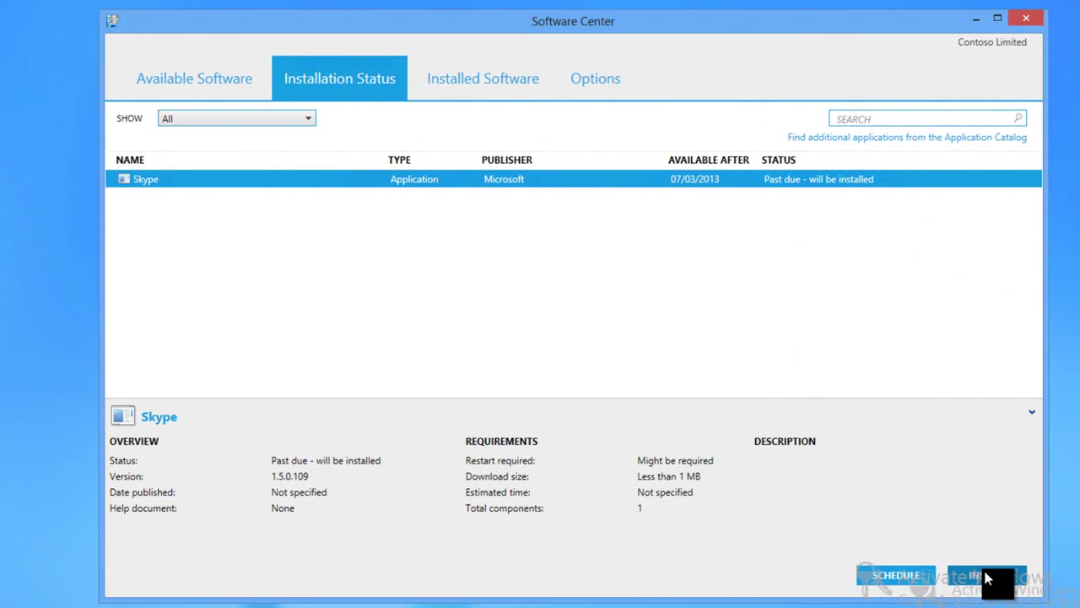
pyautogui.click(988, 578)
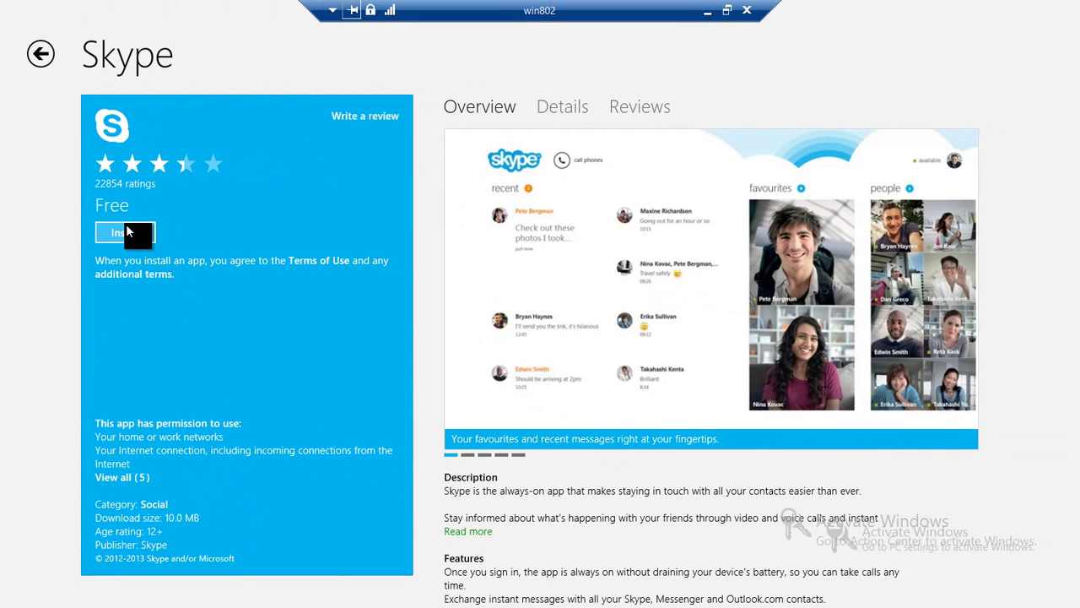
pyautogui.click(189, 270)
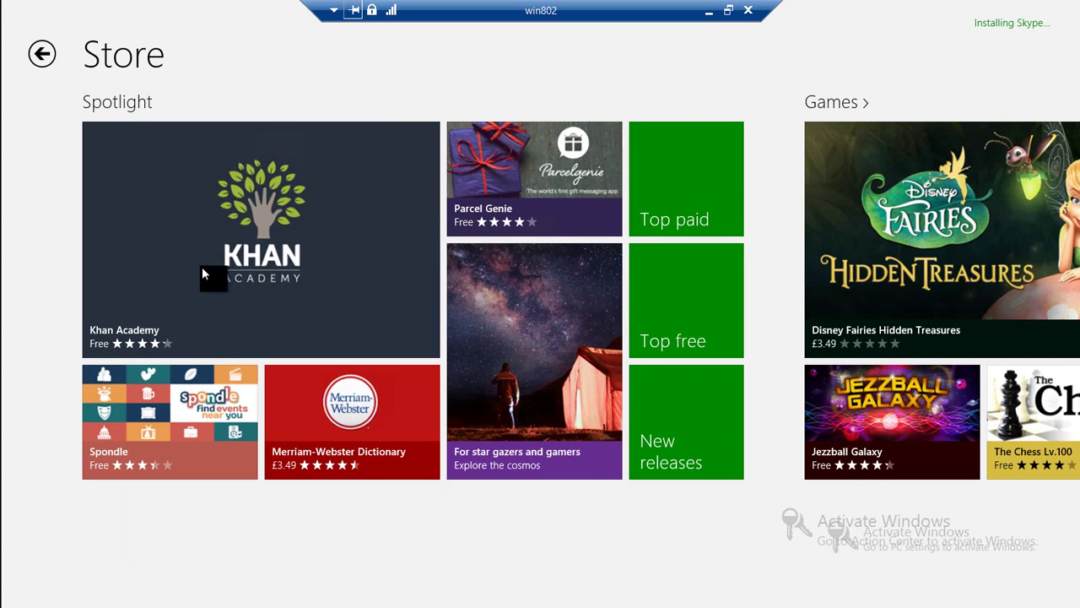
pyautogui.click(1010, 24)
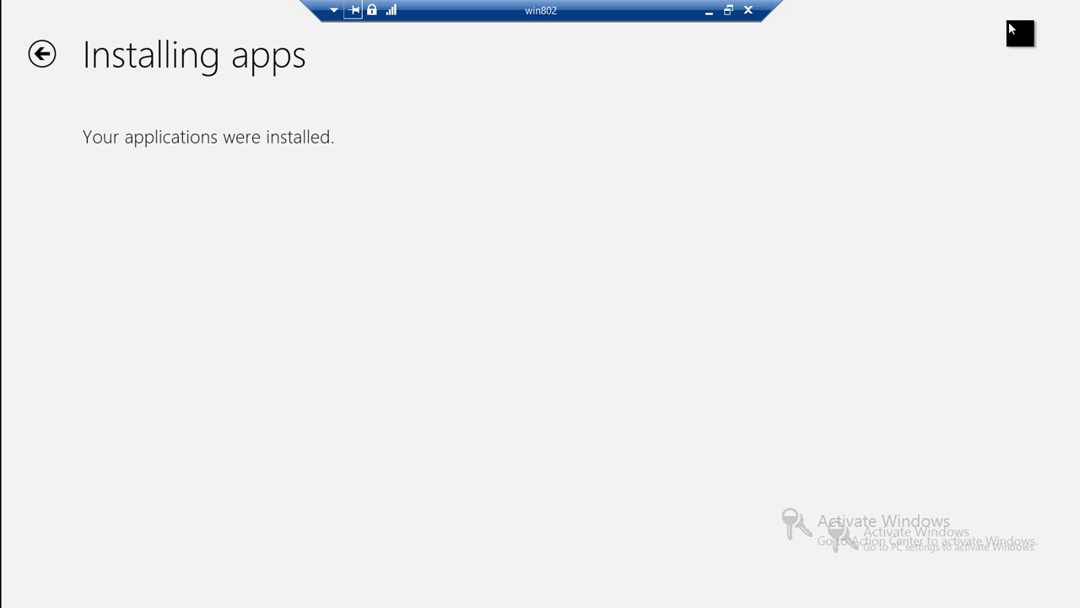
# Step: Launch the installed Skype app from the Start screen and allow it to run in the background
pyautogui.press('super')
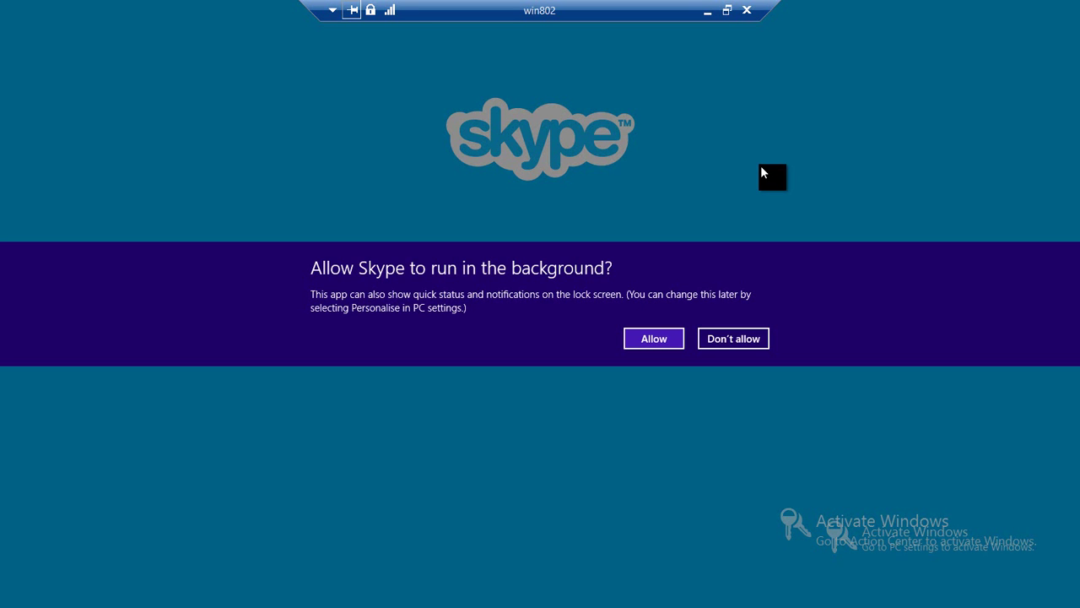
pyautogui.click(663, 337)
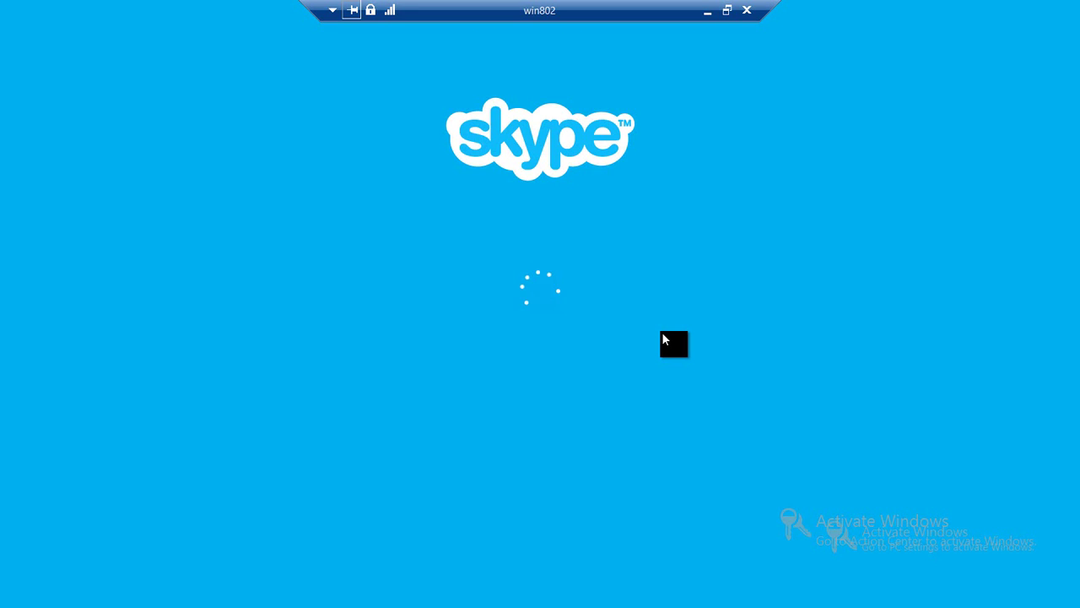